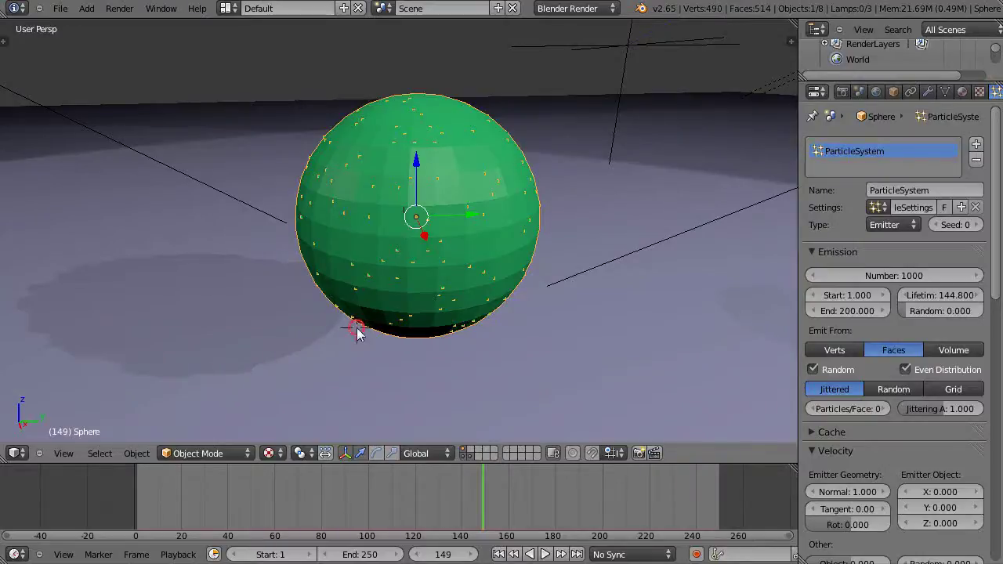
# - Replace the sphere's particle system with a new one: Lifetime 168.8, Number 3621
pyautogui.scroll(5, 356, 333)
pyautogui.scroll(-5, 385, 298)
pyautogui.scroll(4, 451, 263)
pyautogui.scroll(-2, 459, 258)
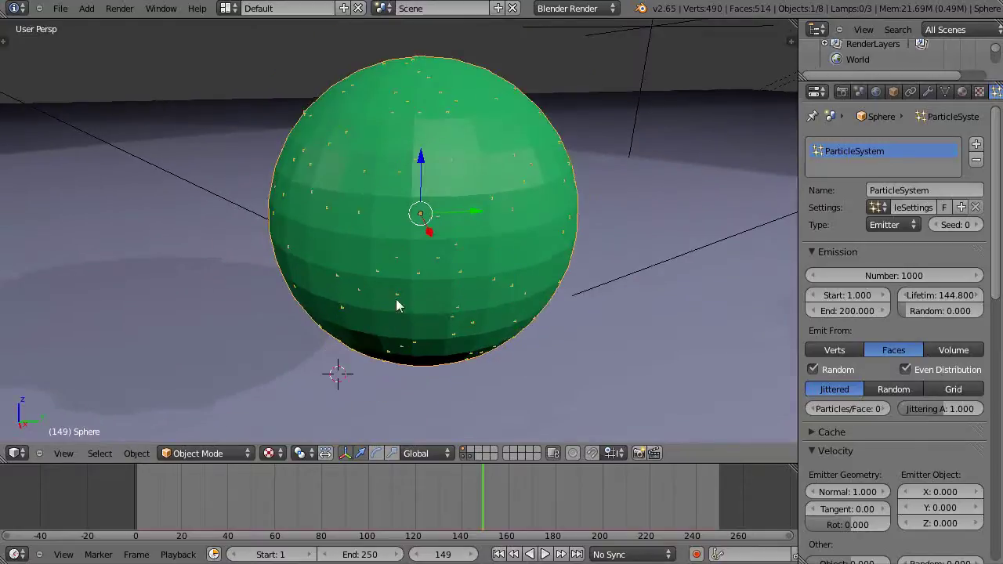
pyautogui.click(977, 159)
pyautogui.click(976, 144)
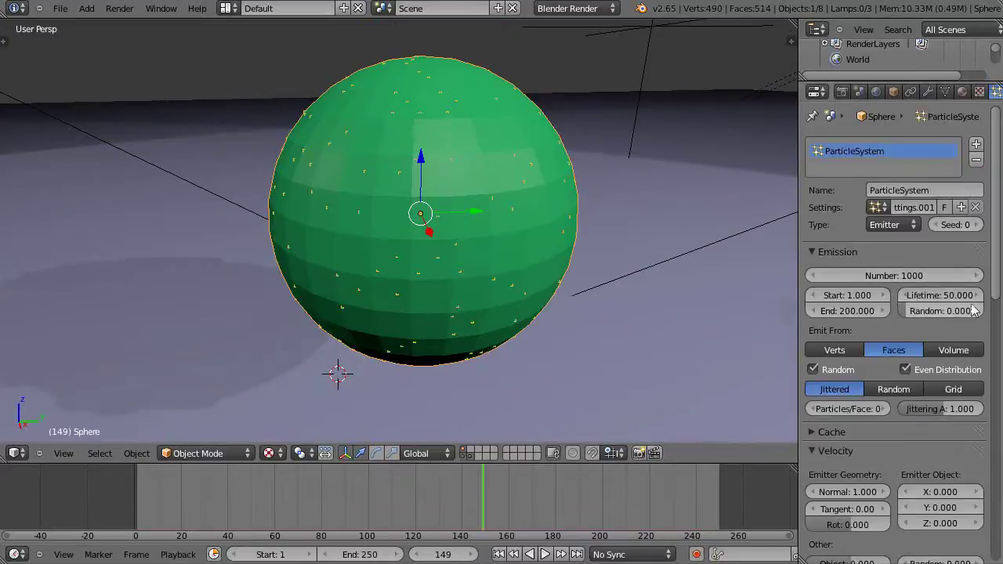
pyautogui.moveTo(917, 296); pyautogui.dragTo(969, 304)
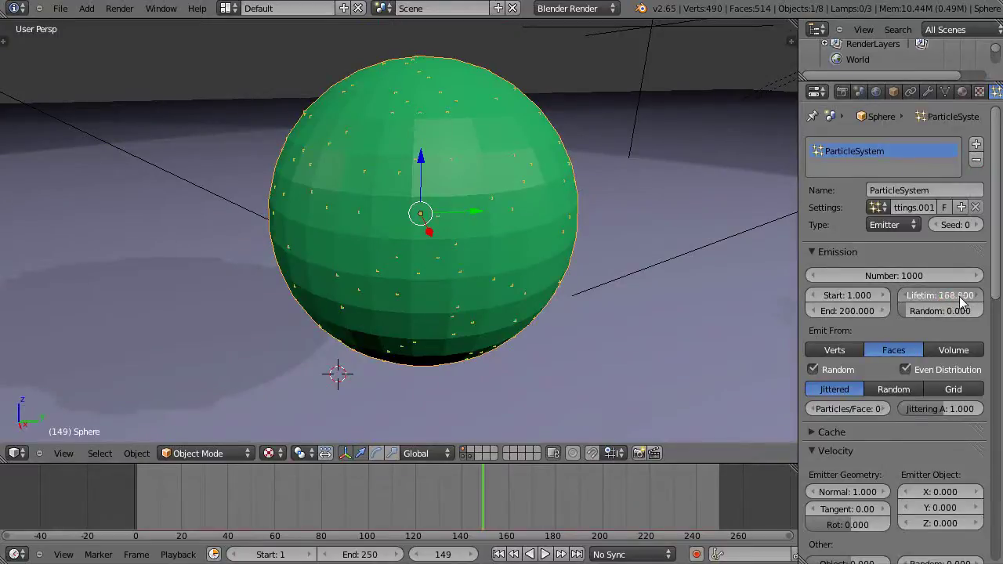
pyautogui.moveTo(847, 276); pyautogui.dragTo(885, 276)
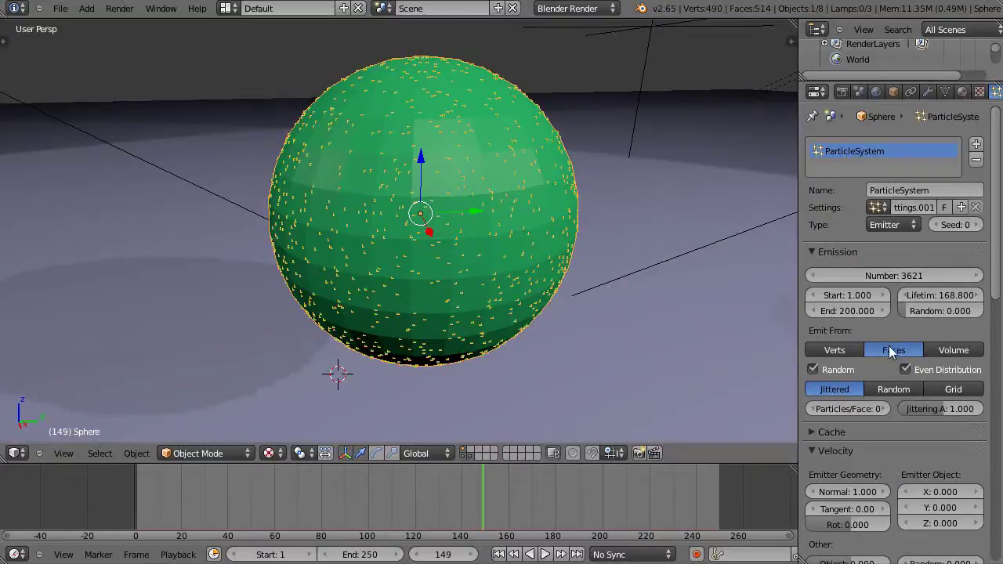
pyautogui.scroll(3, 543, 294)
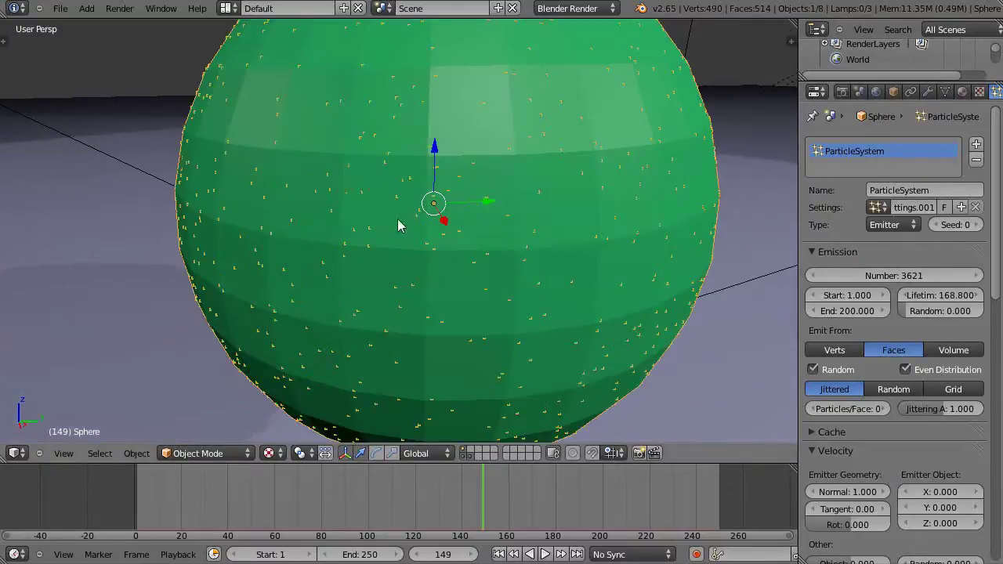
# - Play the animation from the first frame and set particles to emit from Verts
pyautogui.click(133, 502)
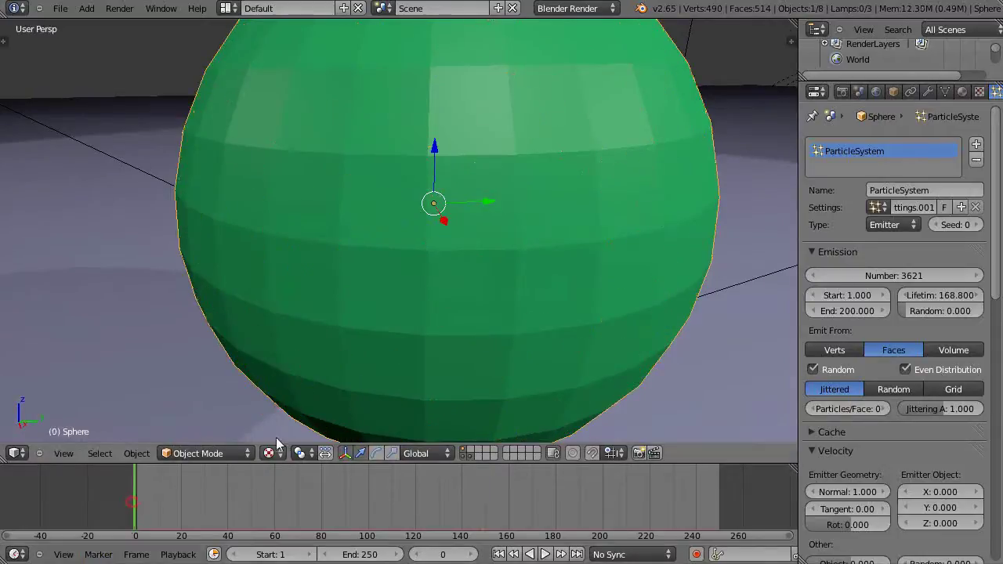
pyautogui.hotkey('alt', 'a')
pyautogui.scroll(-4, 399, 229)
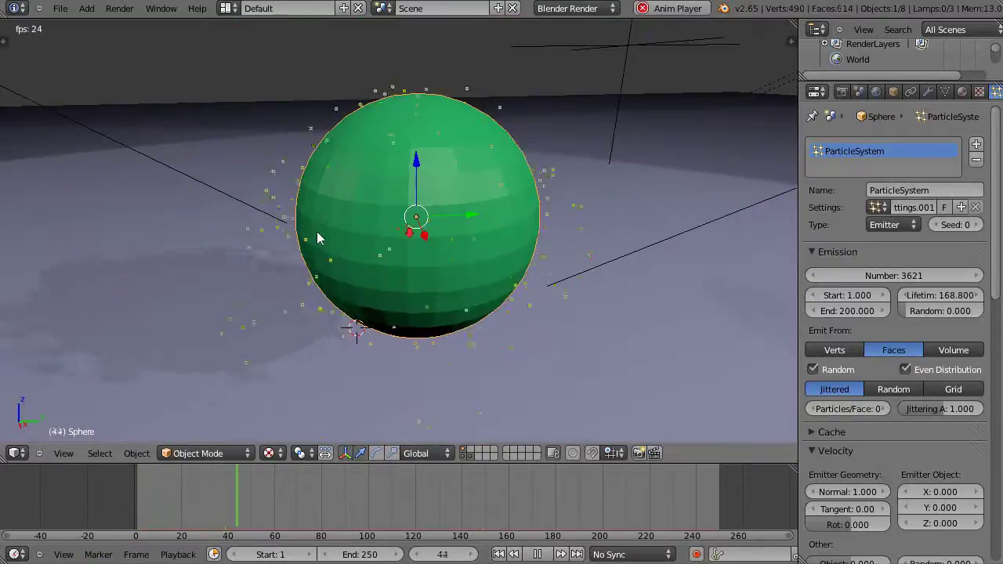
pyautogui.click(834, 350)
pyautogui.scroll(-4, 467, 235)
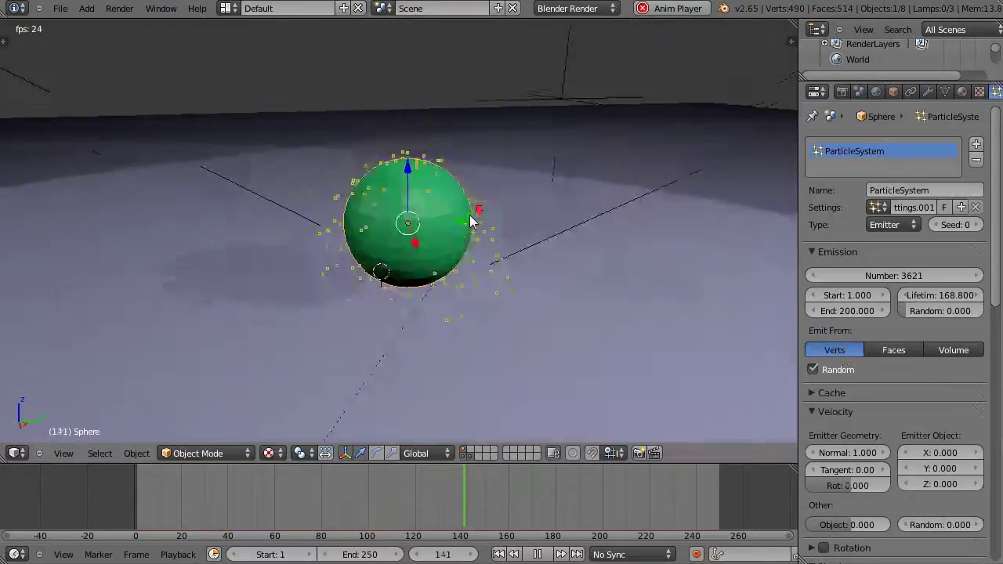
pyautogui.scroll(2, 474, 236)
pyautogui.scroll(-2, 477, 240)
pyautogui.scroll(5, 477, 236)
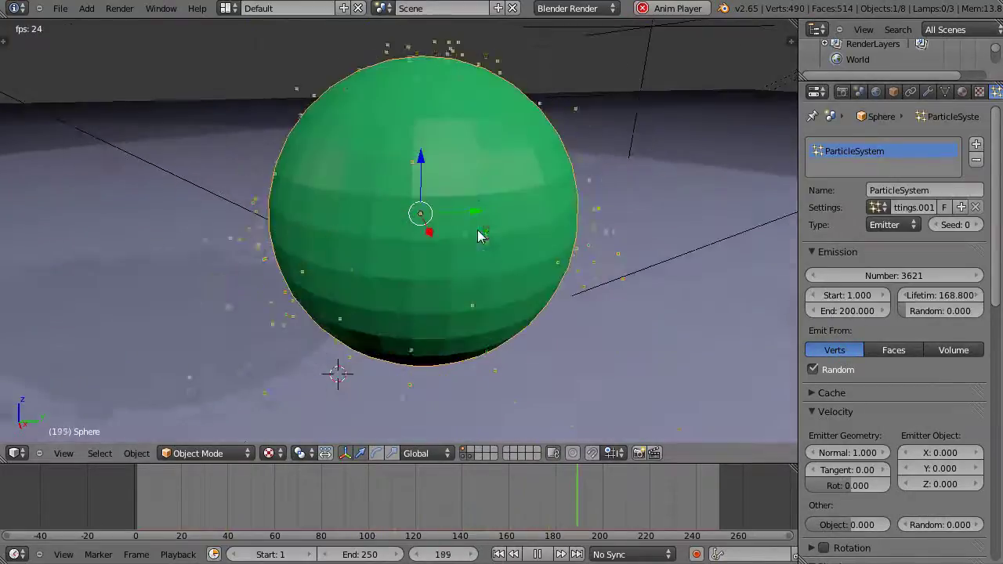
pyautogui.scroll(-3, 640, 323)
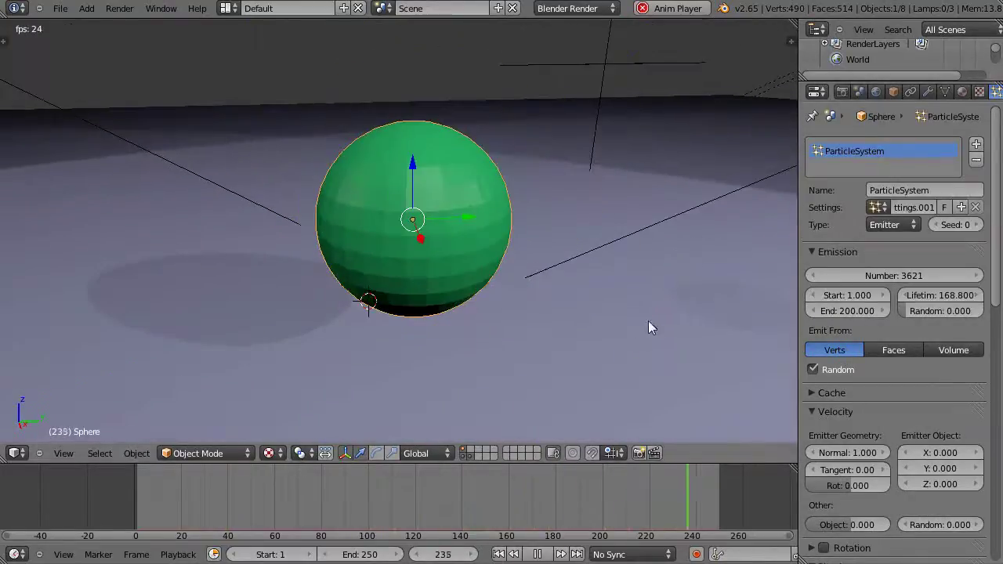
pyautogui.scroll(-12, 980, 153)
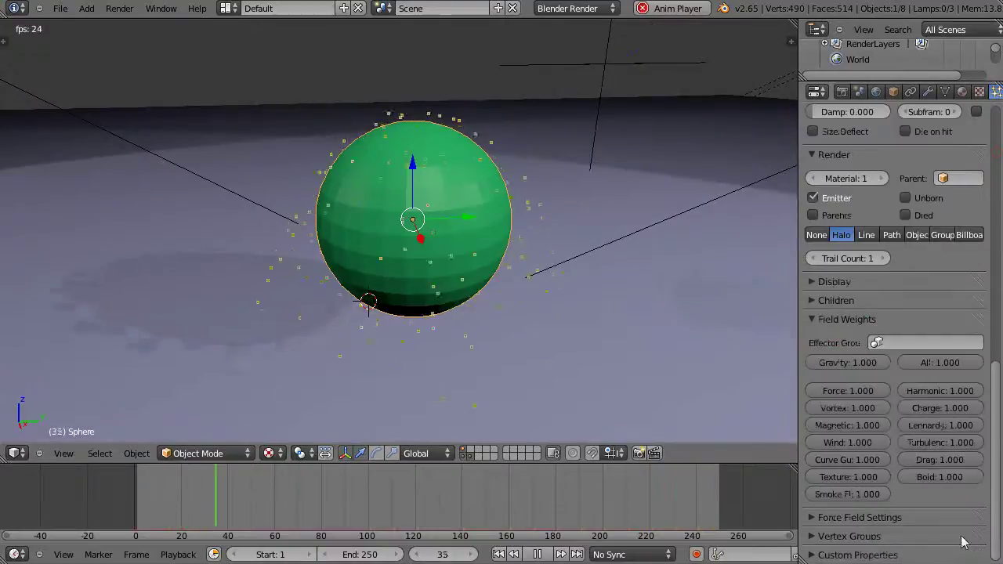
# - Set the Gravity field weight to 0 and the animation End frame to 211
pyautogui.click(813, 321)
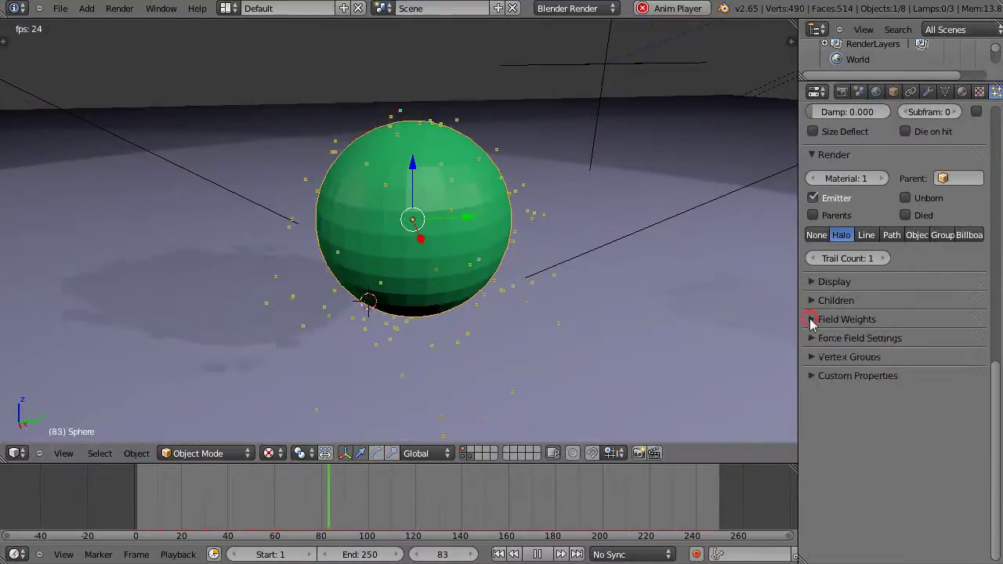
pyautogui.click(812, 320)
pyautogui.click(854, 364)
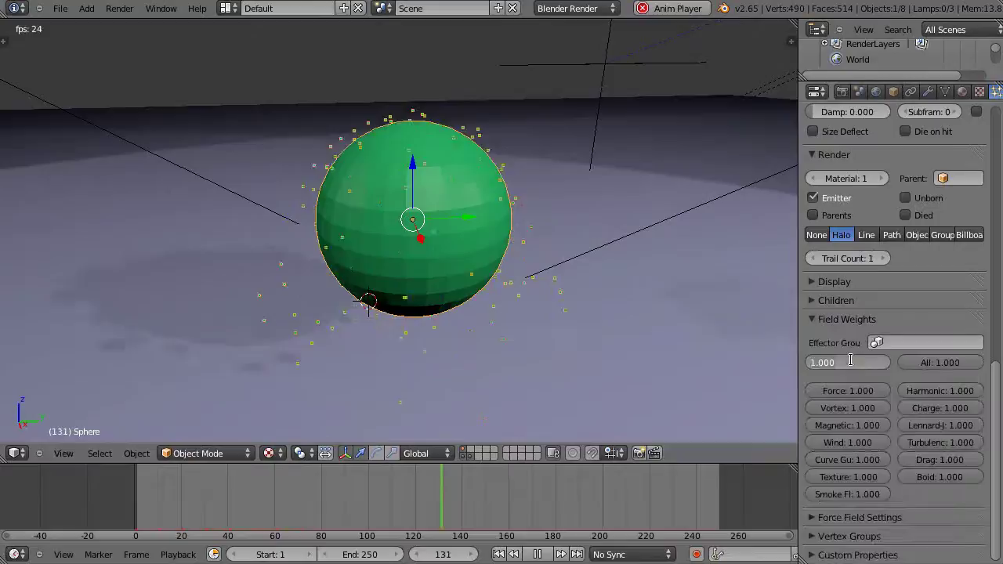
pyautogui.write('0')
pyautogui.press('Return')
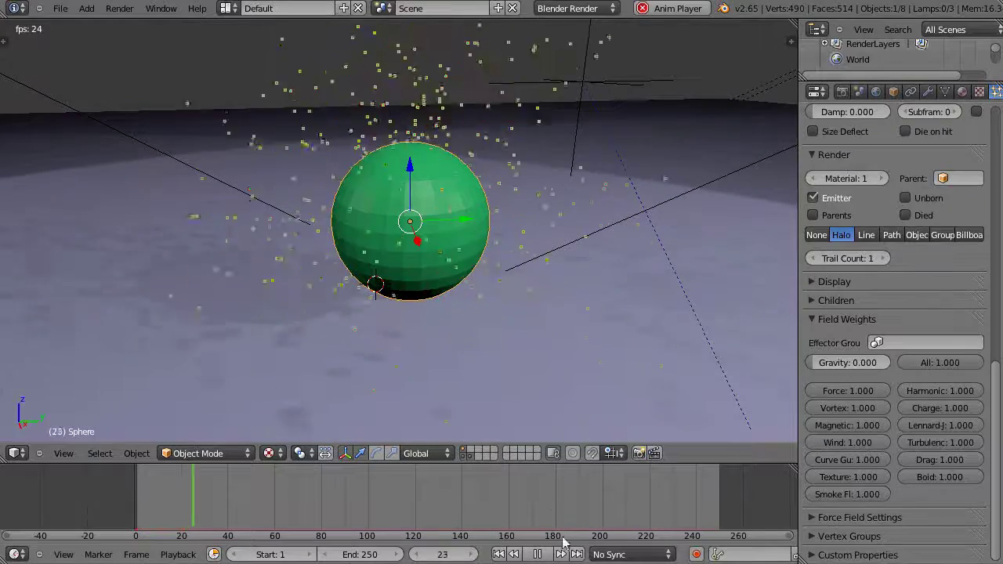
pyautogui.moveTo(358, 557); pyautogui.dragTo(322, 556)
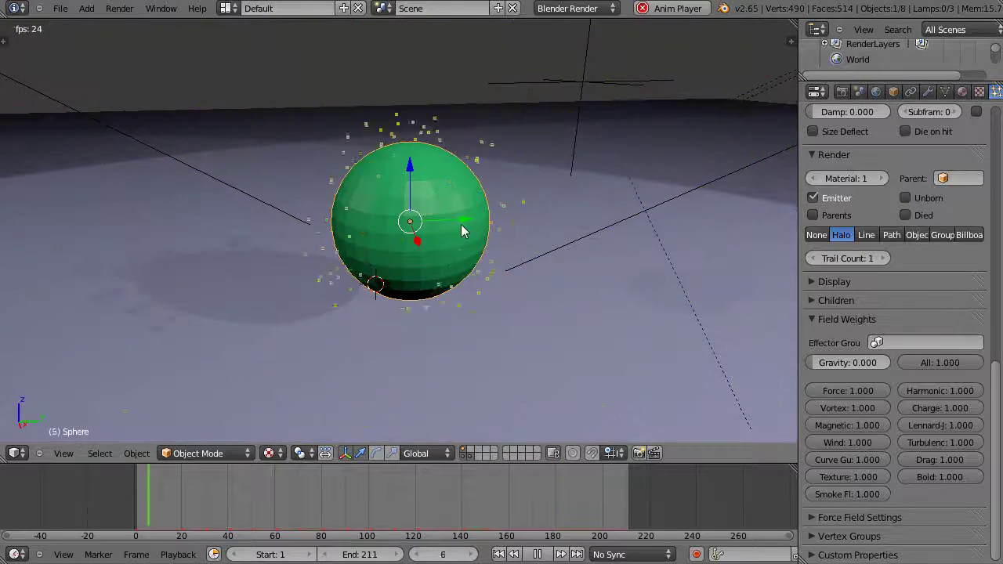
# - Stop playback at frame 0 and switch the sphere between Edit and Object Mode
pyautogui.press('Tab')
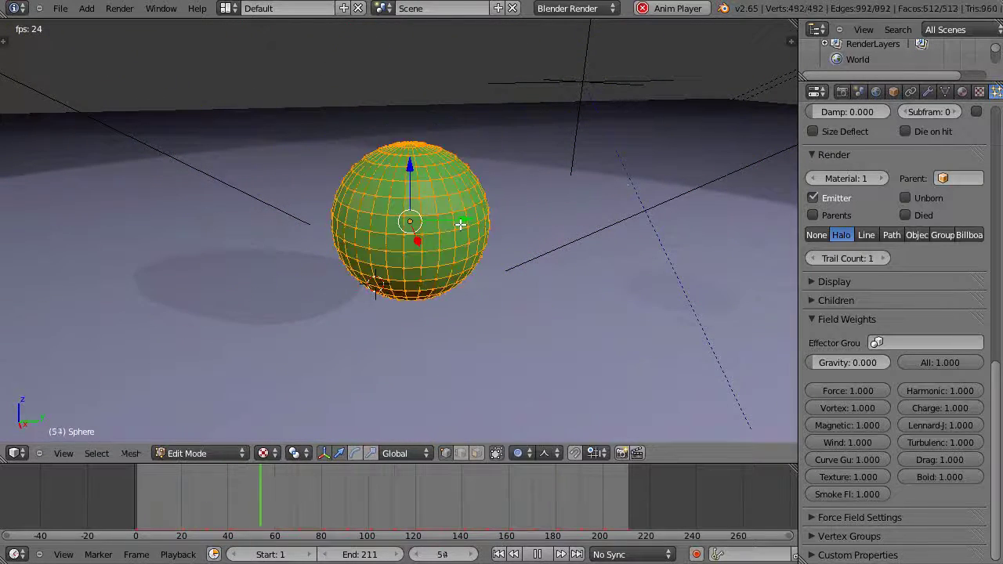
pyautogui.press('Tab')
pyautogui.press('Tab')
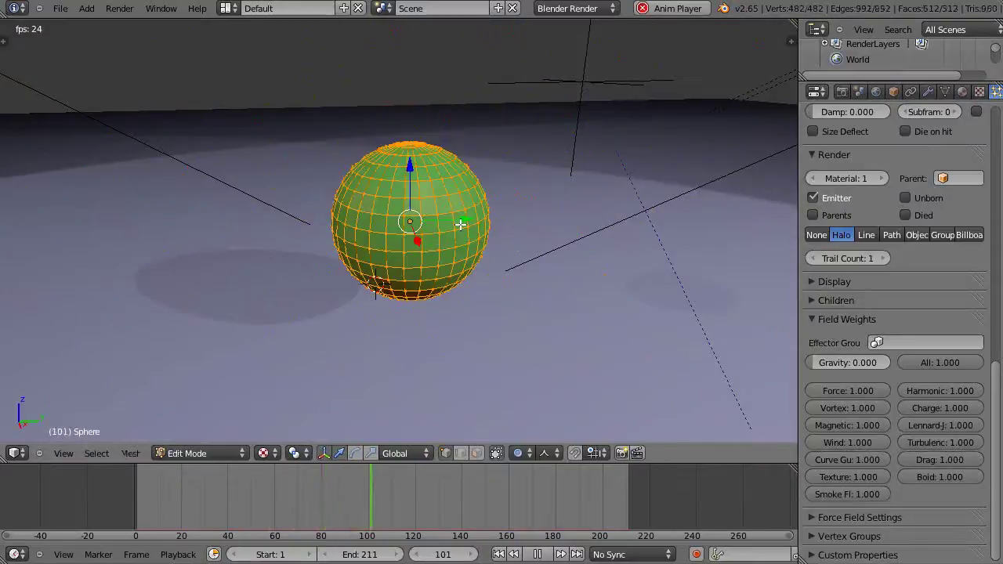
pyautogui.press('Tab')
pyautogui.press('Escape')
pyautogui.scroll(3, 421, 230)
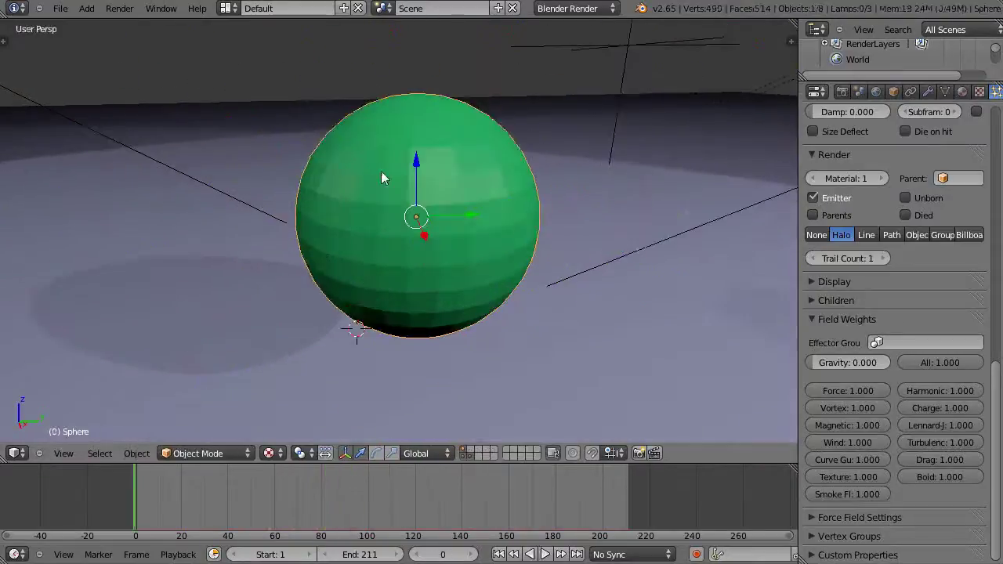
pyautogui.press('Tab')
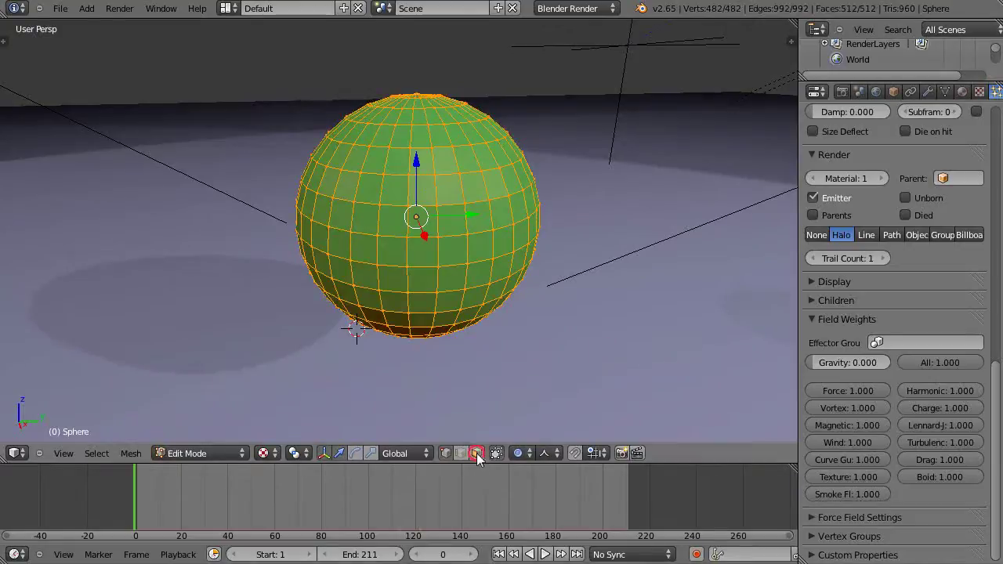
# - In face select mode, extrude two upper faces of the sphere upward into prongs
pyautogui.click(476, 453)
pyautogui.rightClick(338, 156)
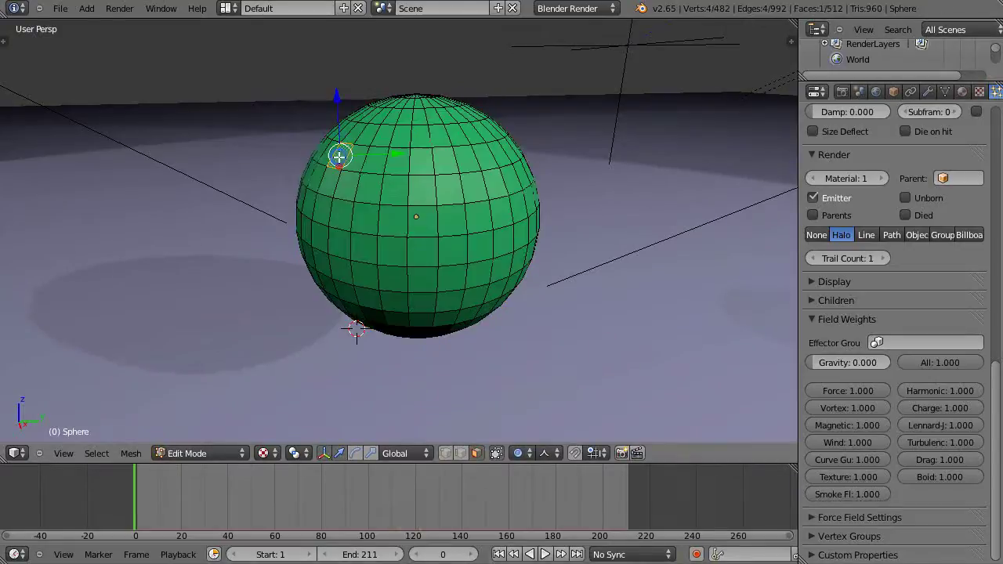
pyautogui.keyDown('shift'); pyautogui.rightClick(482, 157); pyautogui.keyUp('shift')
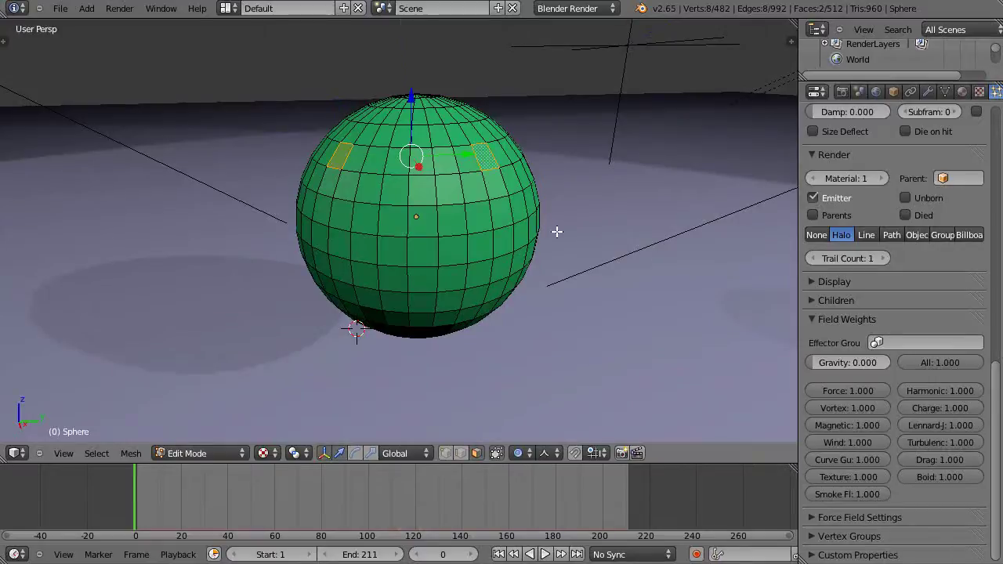
pyautogui.press('e')
pyautogui.click(510, 129)
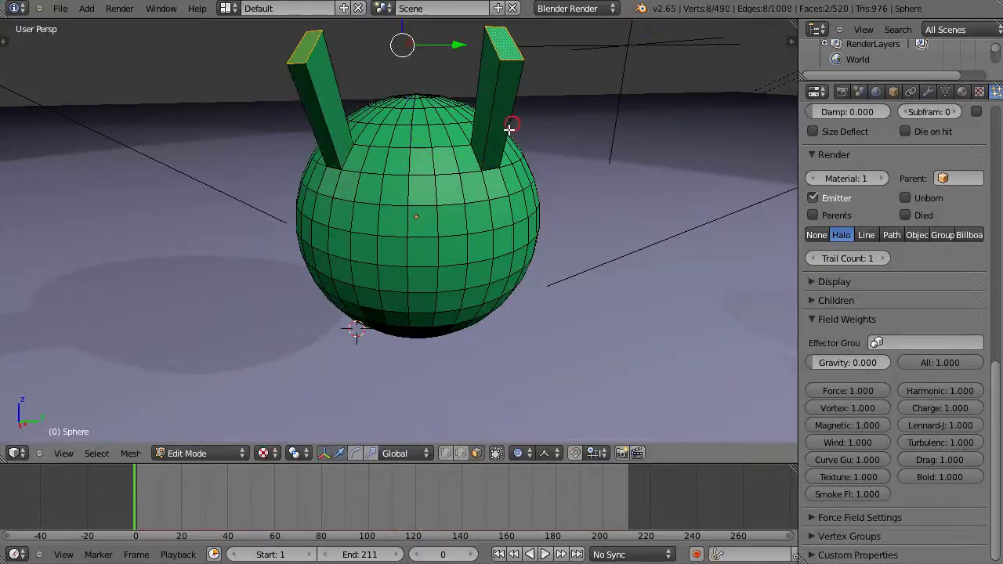
pyautogui.scroll(2, 452, 246)
pyautogui.scroll(-2, 457, 201)
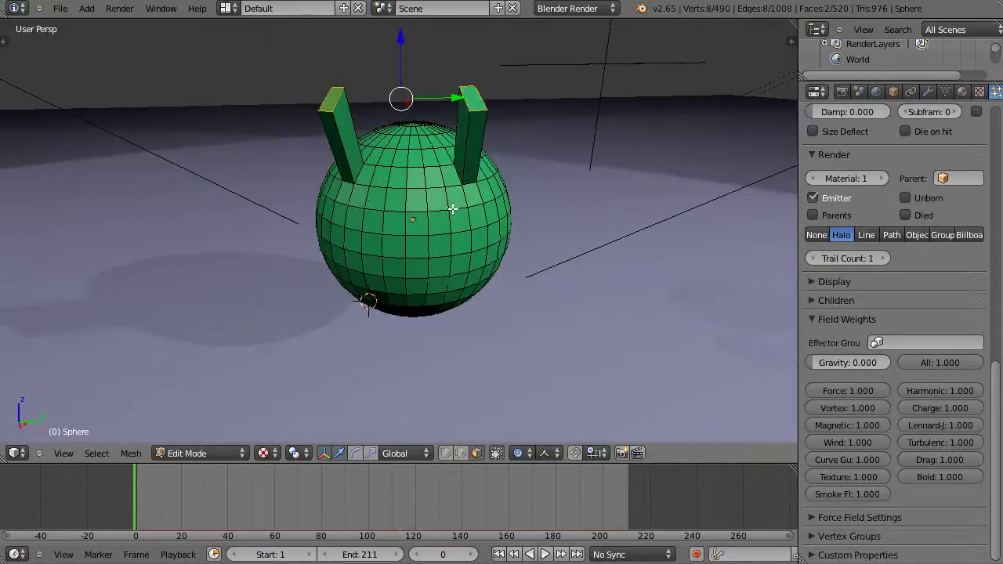
# - In Object Mode, test a Z-axis rotation, cancel it, and return to Edit Mode
pyautogui.press('Tab')
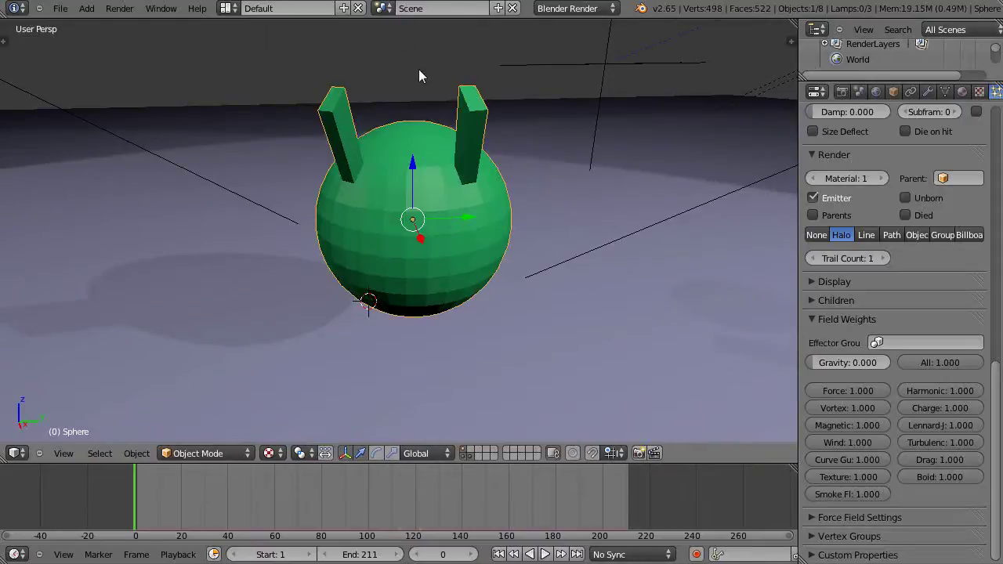
pyautogui.press('r')
pyautogui.press('z')
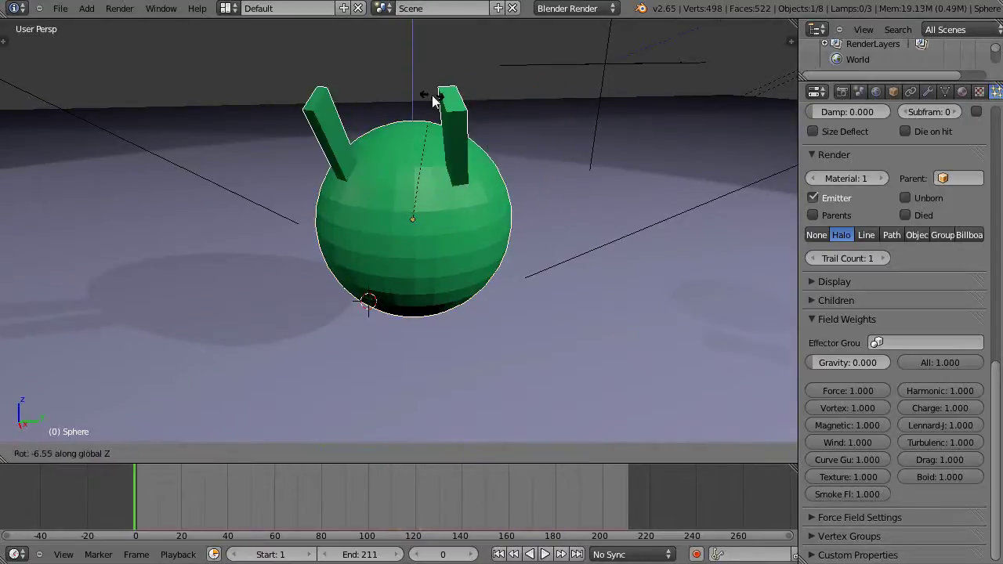
pyautogui.press('Escape')
pyautogui.scroll(1, 429, 191)
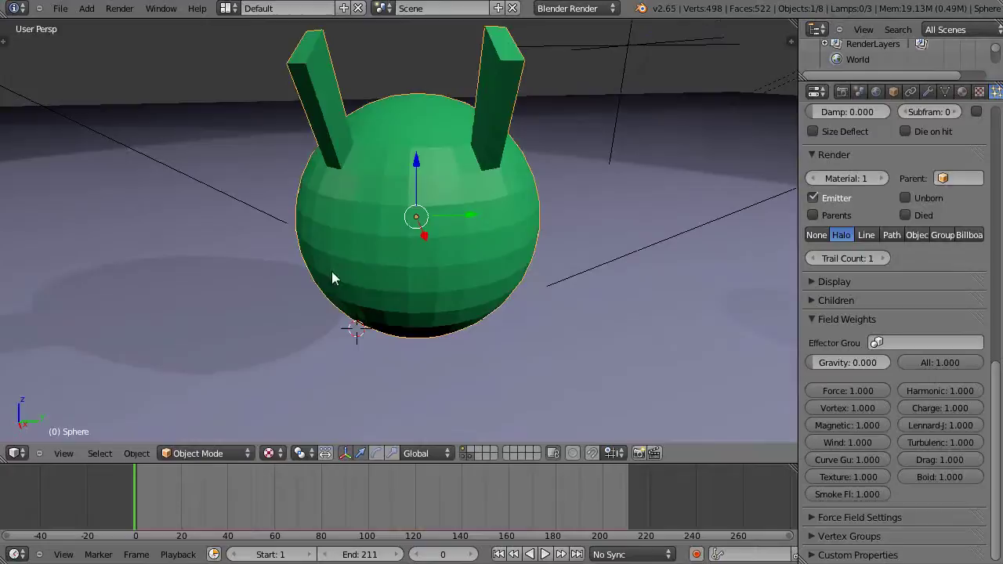
pyautogui.press('Tab')
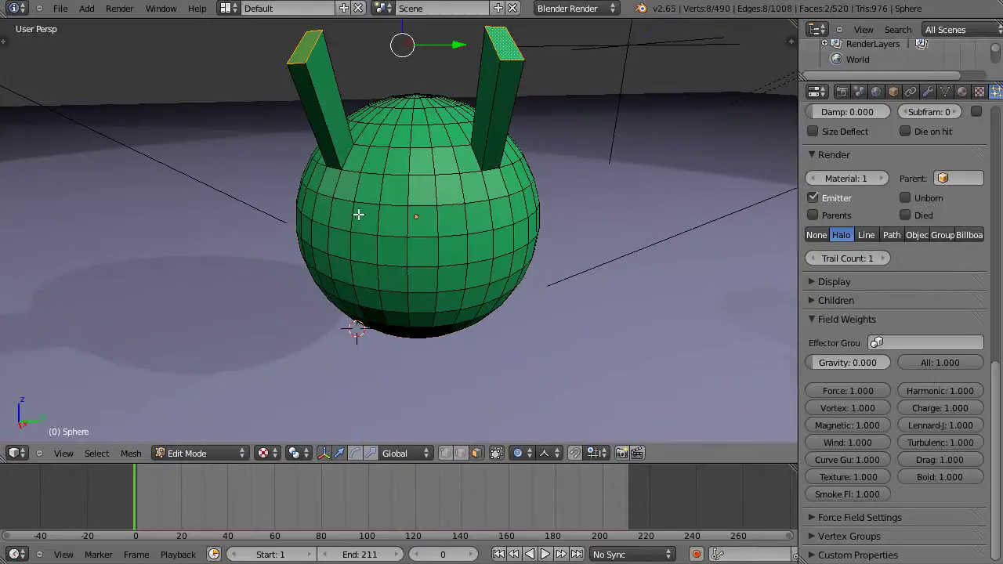
# - Select five faces around the sphere's middle and separate them by Selection
pyautogui.rightClick(342, 214)
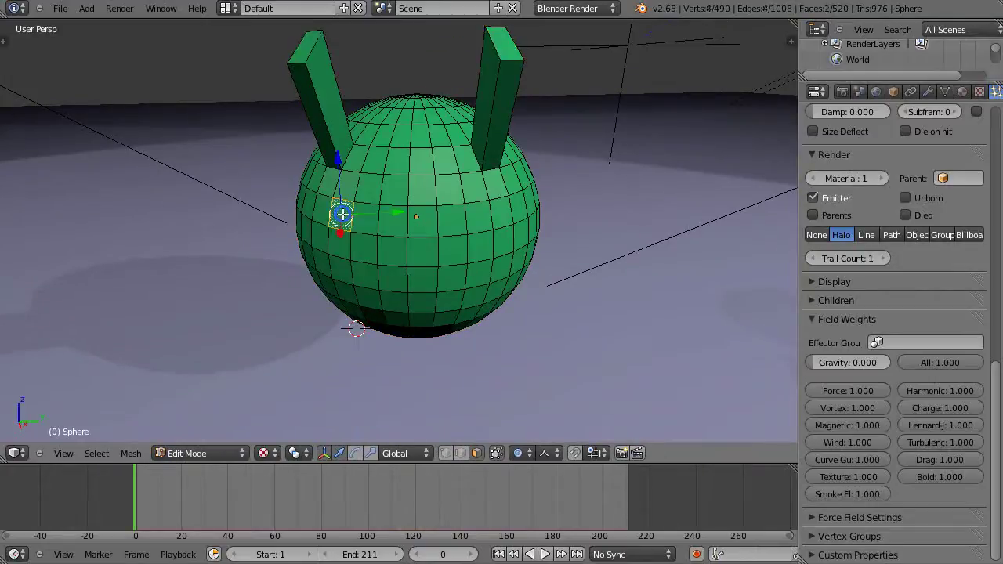
pyautogui.keyDown('shift'); pyautogui.rightClick(389, 222); pyautogui.keyUp('shift')
pyautogui.keyDown('shift'); pyautogui.rightClick(445, 225); pyautogui.keyUp('shift')
pyautogui.keyDown('shift'); pyautogui.rightClick(500, 214); pyautogui.keyUp('shift')
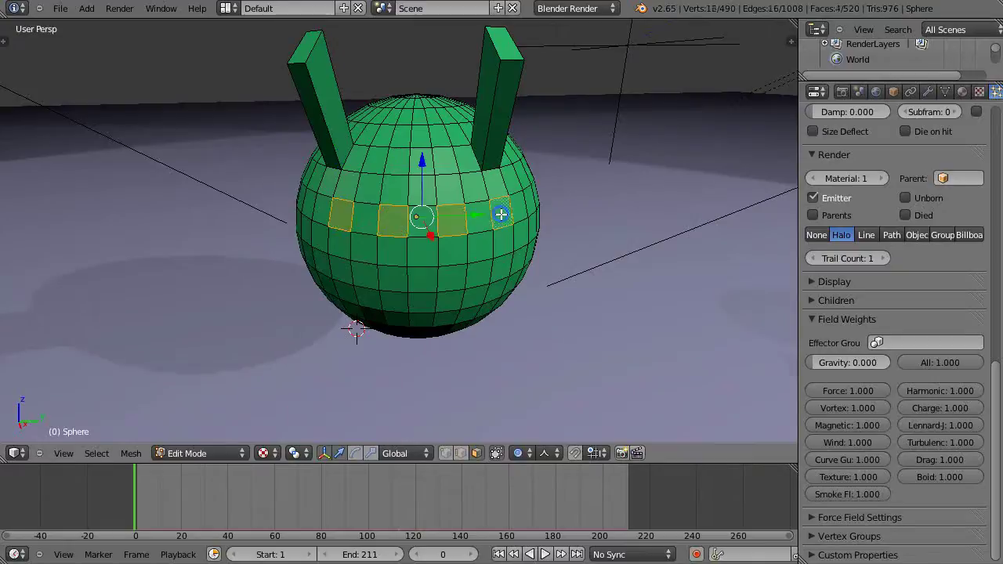
pyautogui.keyDown('shift'); pyautogui.rightClick(307, 205); pyautogui.keyUp('shift')
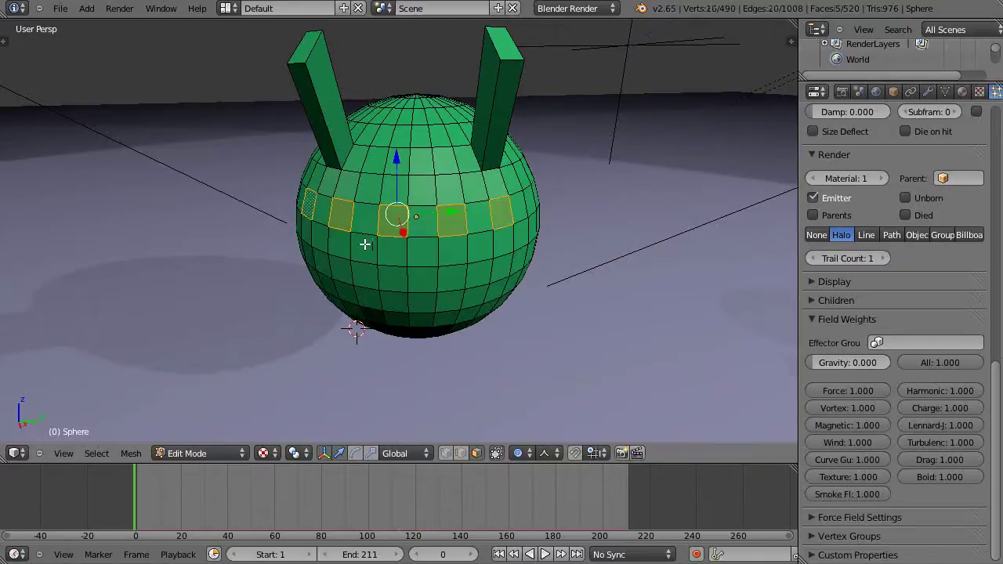
pyautogui.scroll(3, 405, 255)
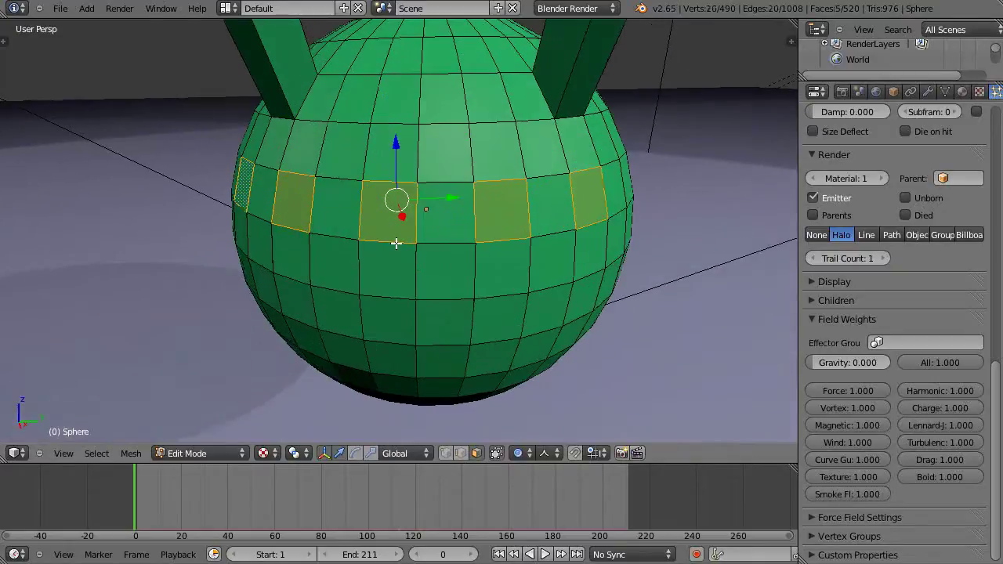
pyautogui.press('p')
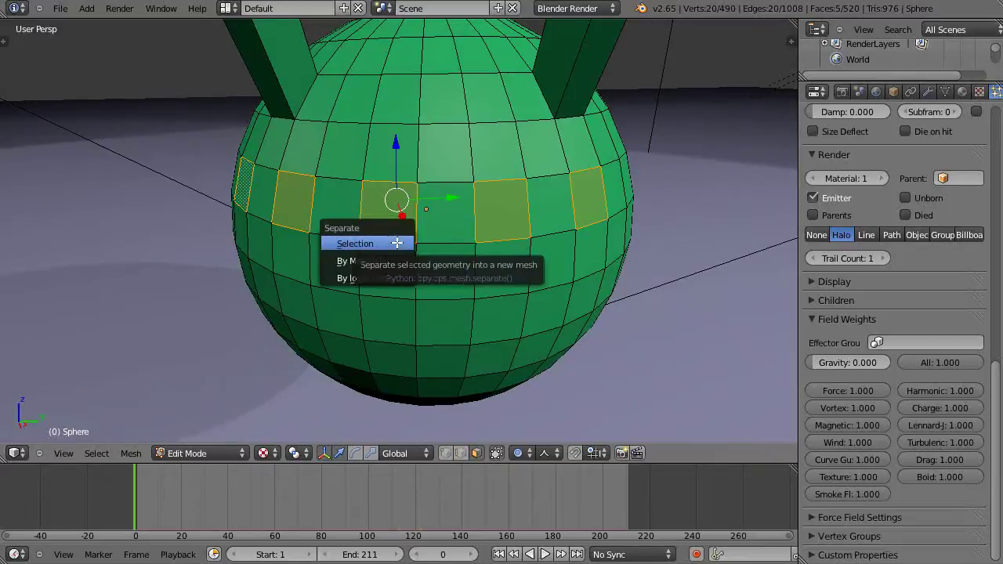
pyautogui.click(397, 243)
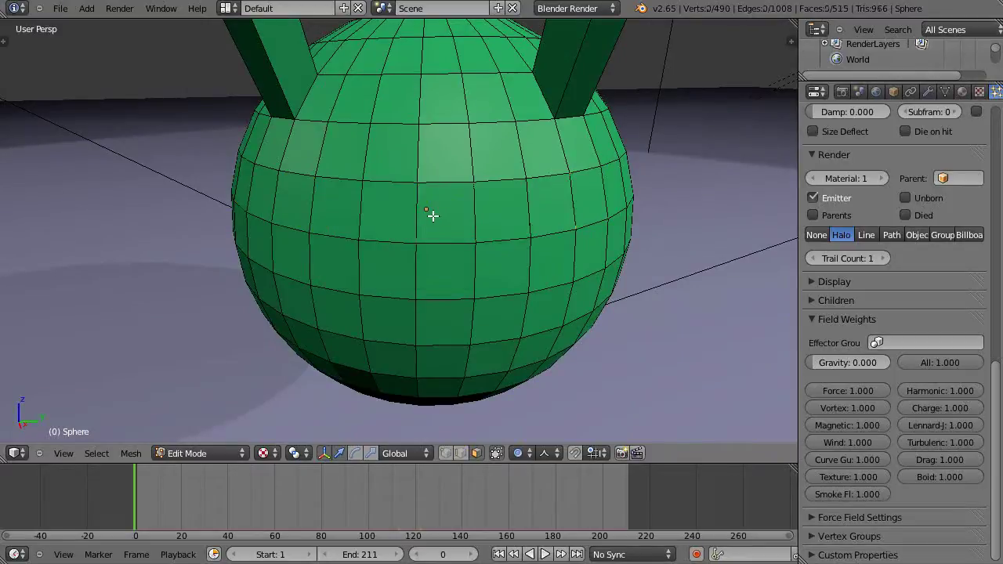
# - In Object Mode, select the band object, then the main sphere as active
pyautogui.press('Tab')
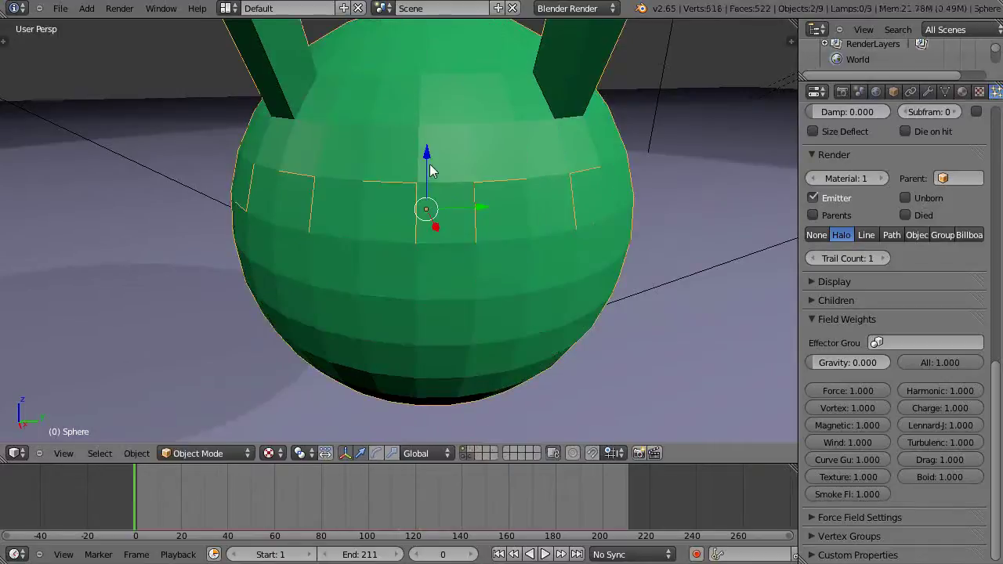
pyautogui.press('a')
pyautogui.rightClick(410, 217)
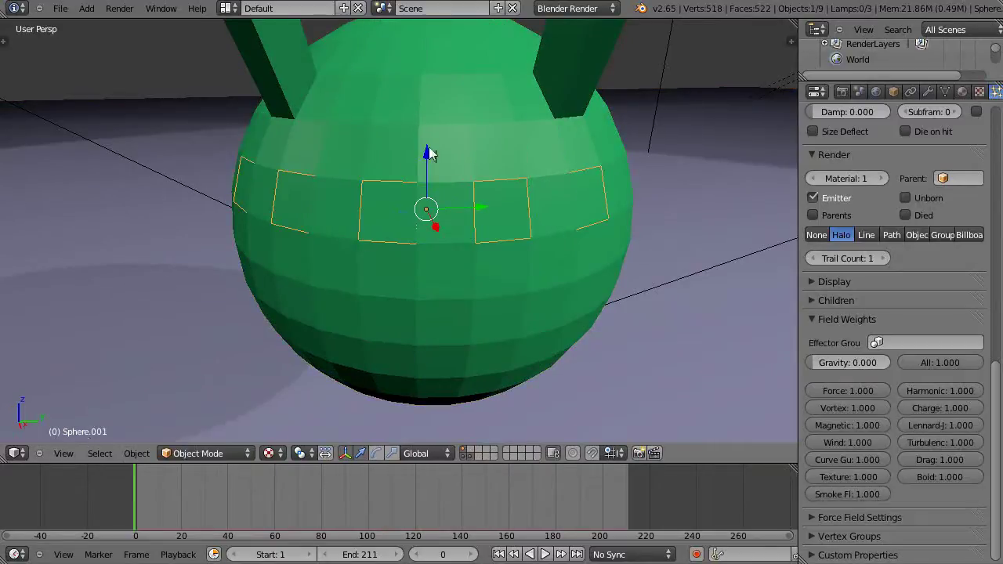
pyautogui.rightClick(487, 139)
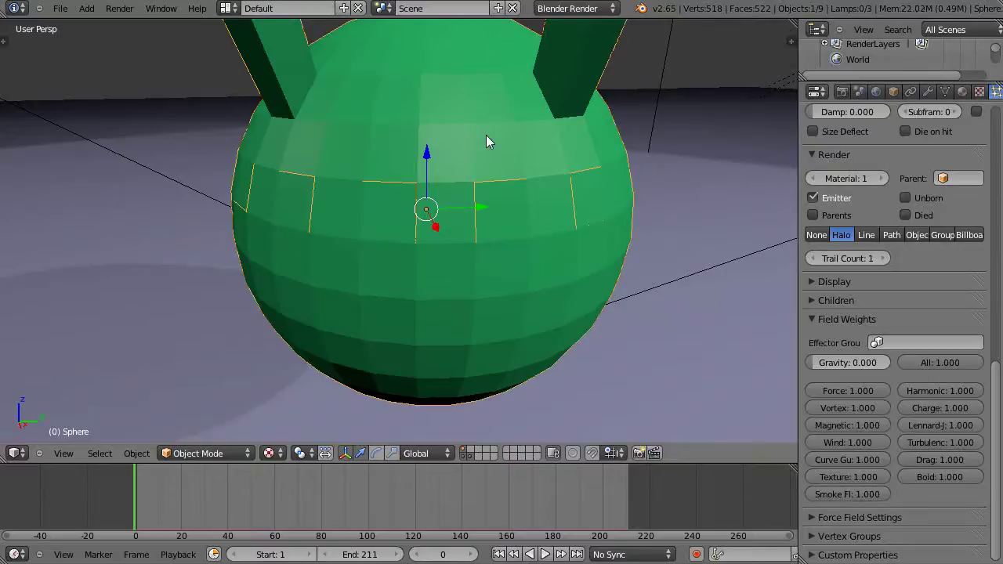
pyautogui.rightClick(401, 212)
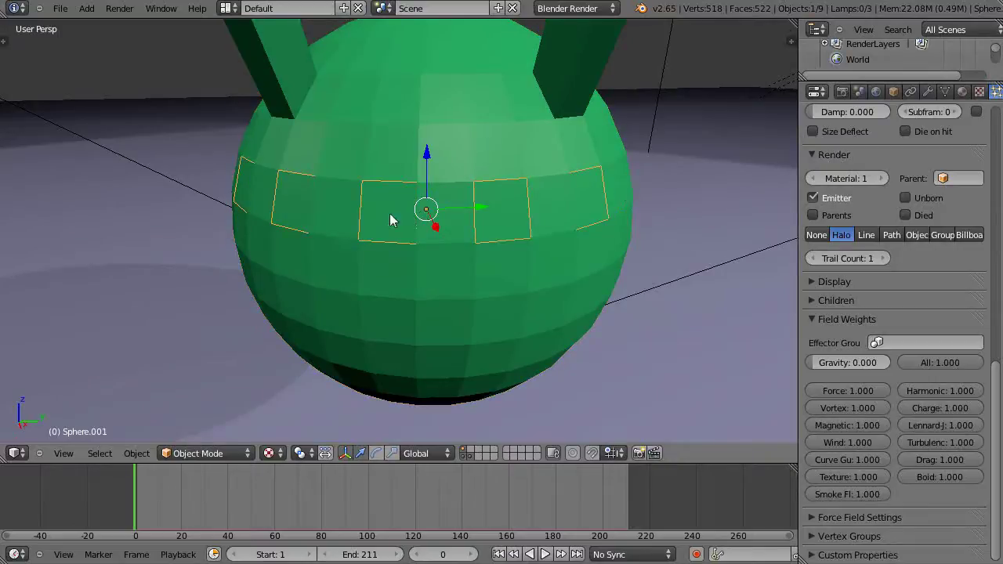
pyautogui.keyDown('shift'); pyautogui.rightClick(399, 133); pyautogui.keyUp('shift')
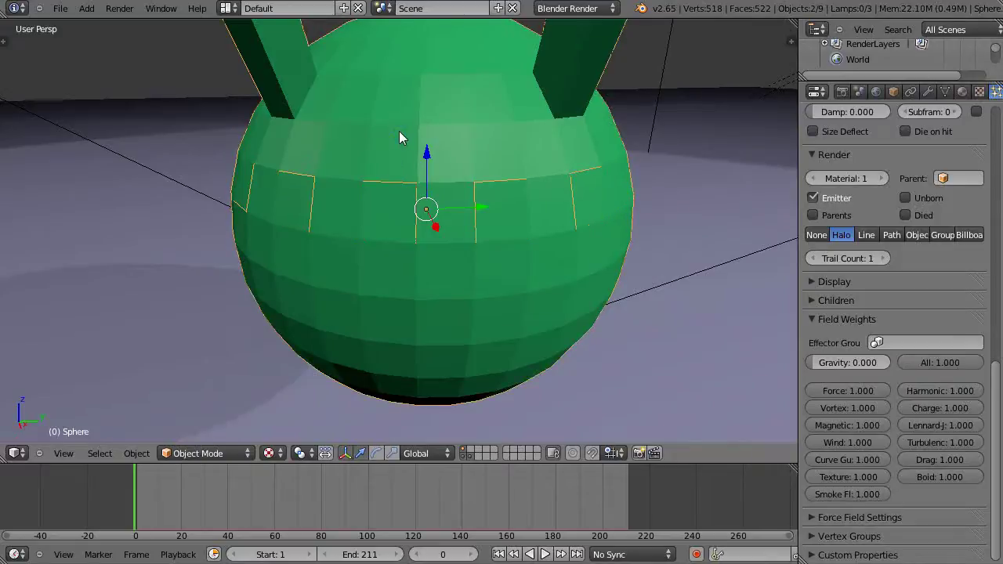
# - Parent the band to the sphere with Ctrl+P > Object
pyautogui.hotkey('ctrl', 'p')
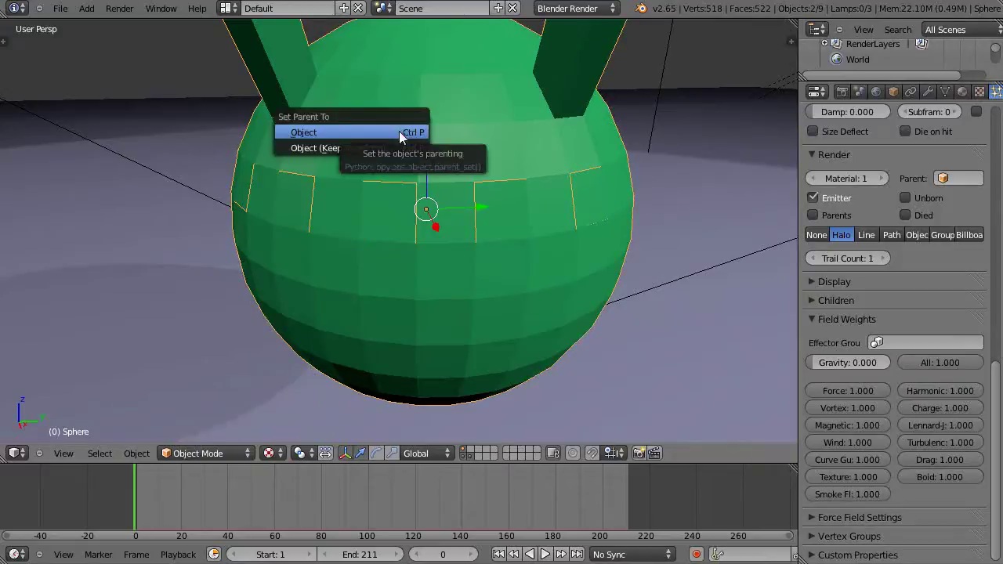
pyautogui.click(399, 132)
pyautogui.scroll(-4, 475, 126)
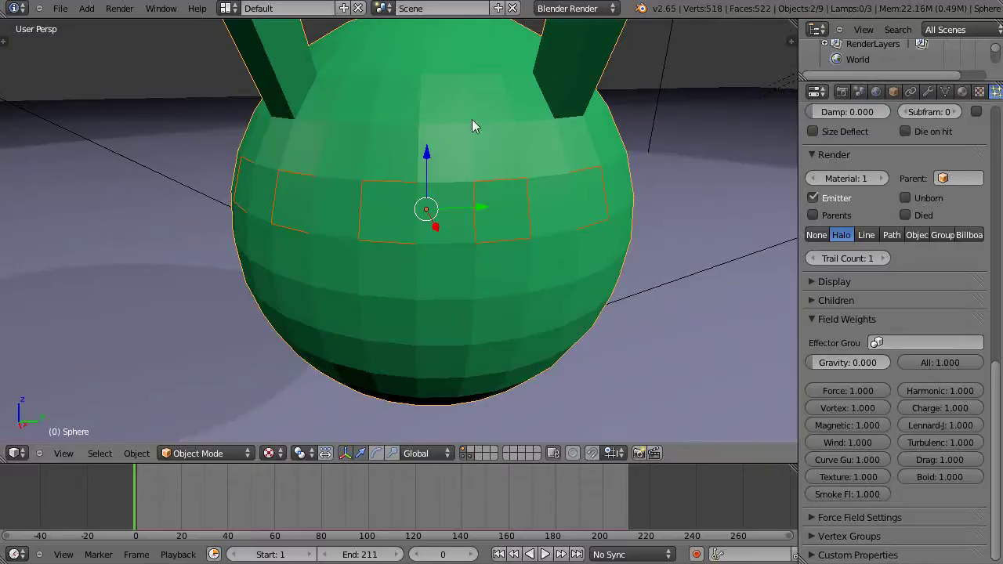
# - Orbit the view and select the band alone to show its particle settings
pyautogui.rightClick(436, 160)
pyautogui.rightClick(434, 163)
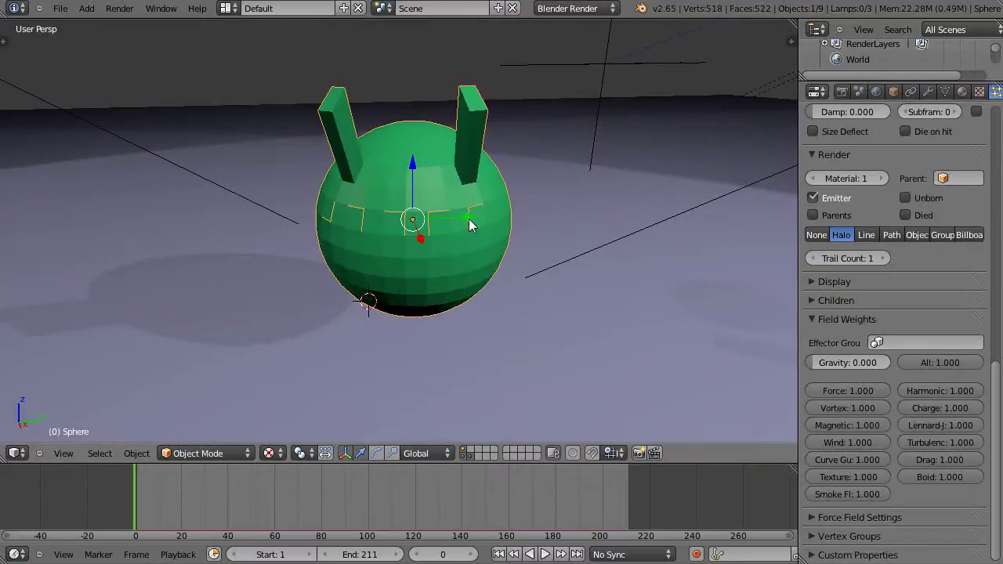
pyautogui.moveTo(470, 226); pyautogui.dragTo(376, 227, button='middle')
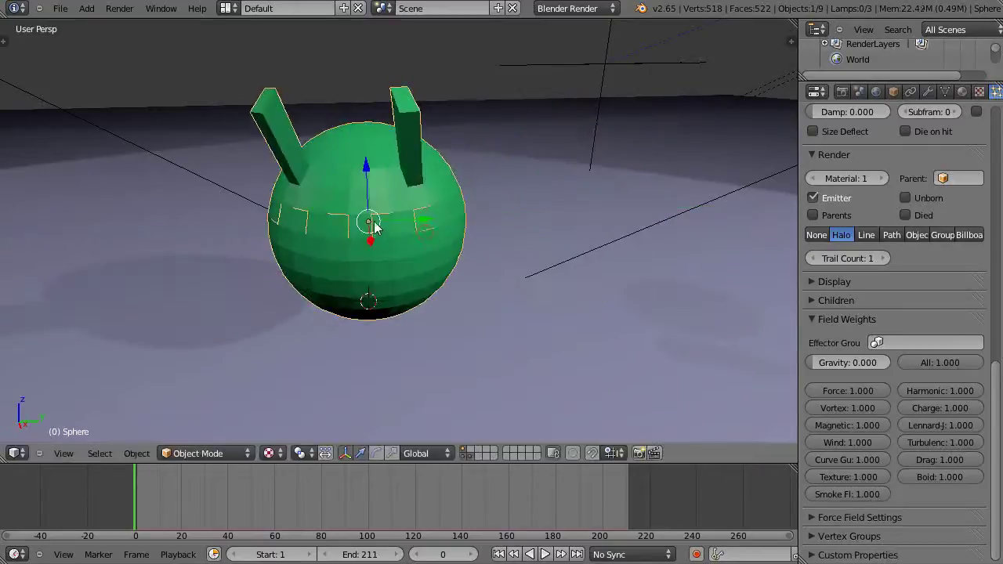
pyautogui.scroll(3, 397, 229)
pyautogui.rightClick(361, 213)
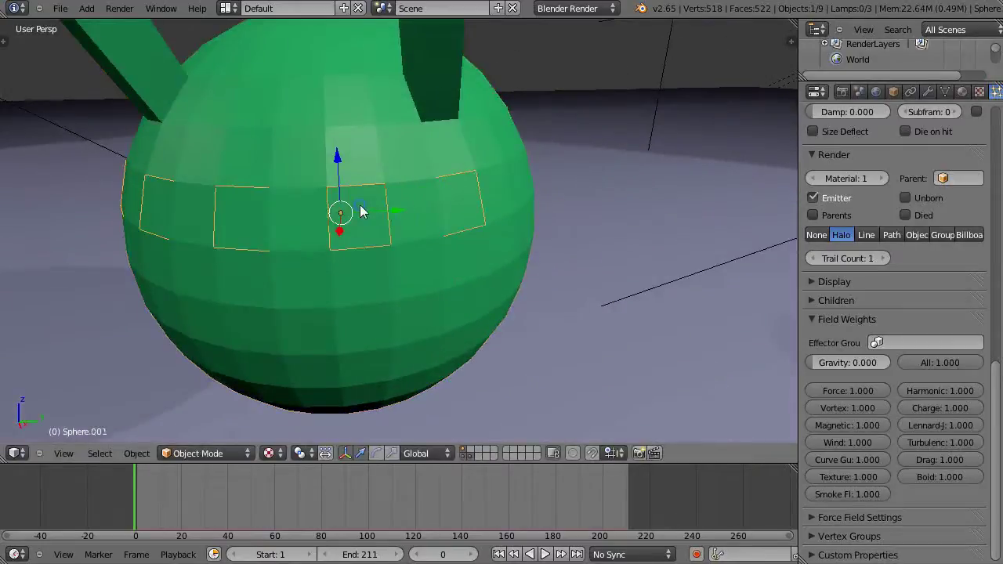
pyautogui.scroll(-3, 364, 207)
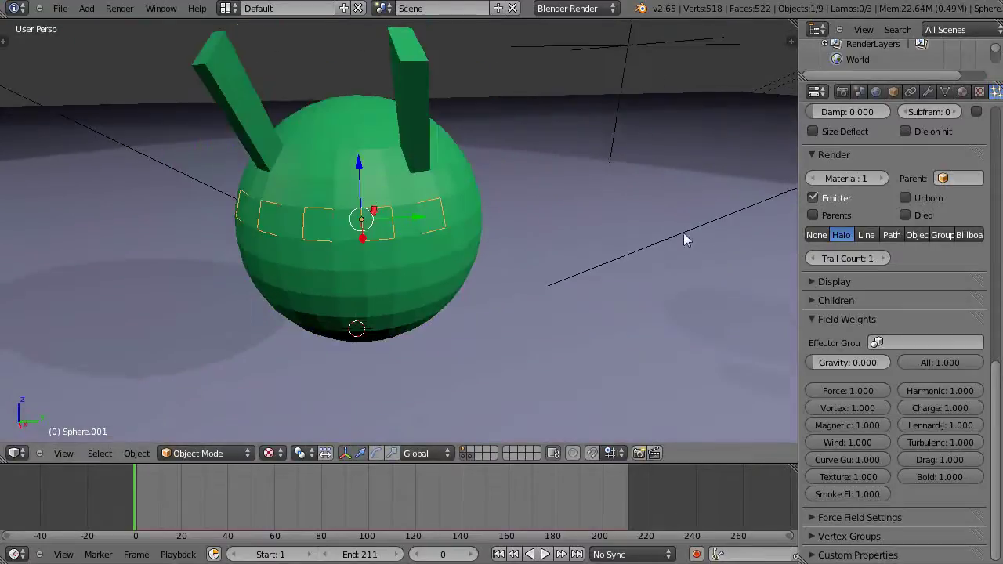
pyautogui.scroll(15, 999, 382)
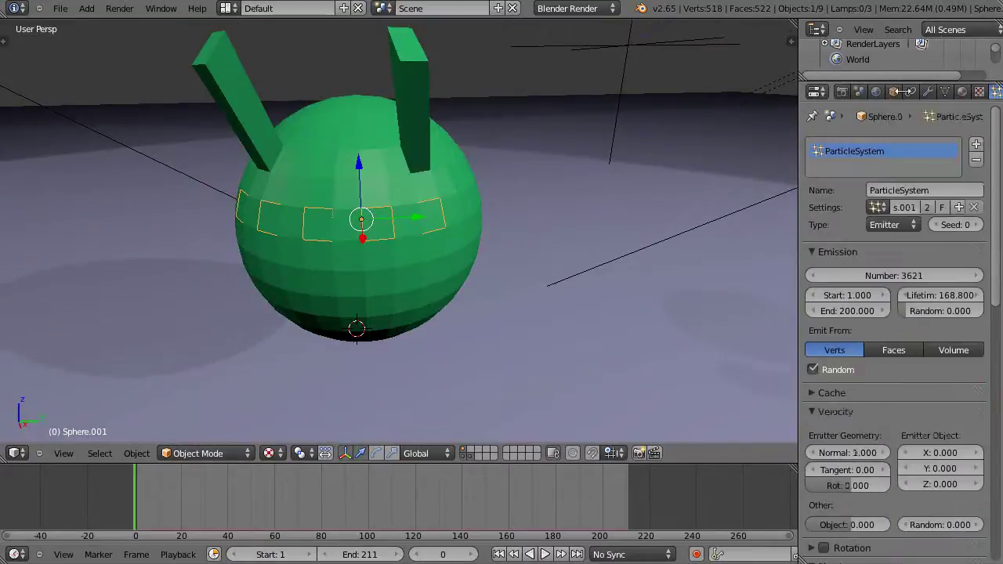
# - Select the sphere, remove its particle system, then undo the removal
pyautogui.rightClick(375, 172)
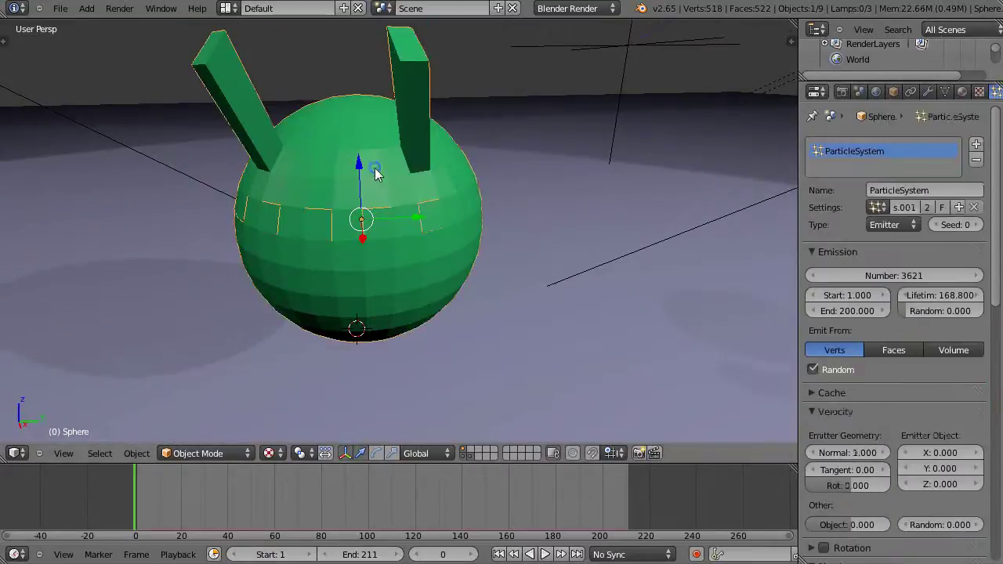
pyautogui.click(979, 161)
pyautogui.hotkey('ctrl', 'z')
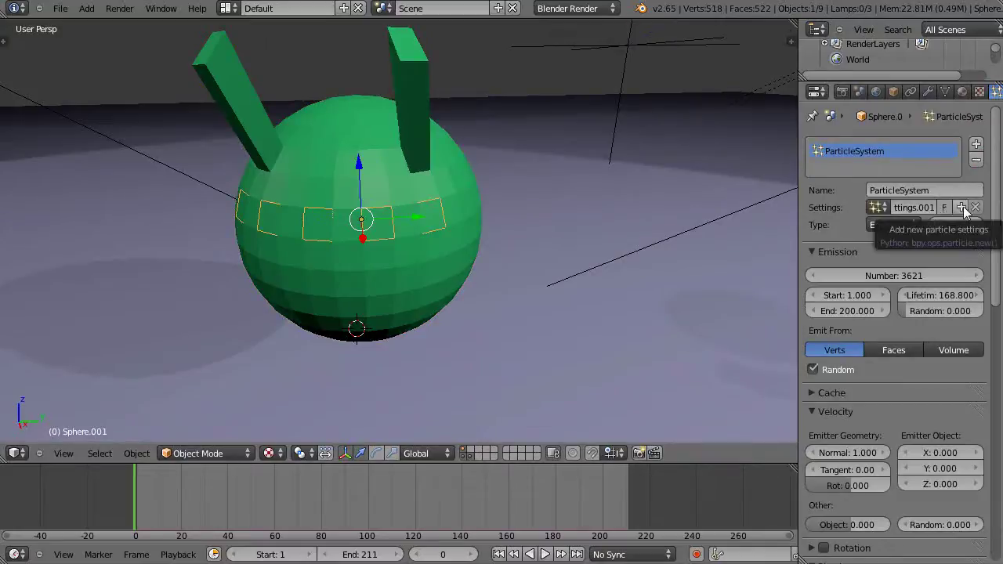
# - Give the ring a new particle system with Lifetime 323.599 and Number 2930
pyautogui.click(977, 162)
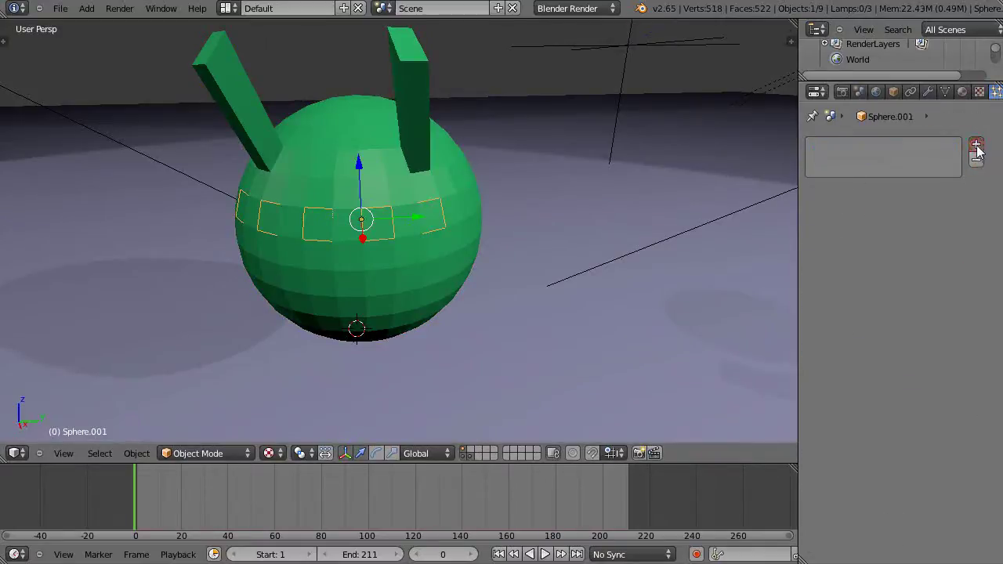
pyautogui.click(976, 146)
pyautogui.moveTo(933, 297)
pyautogui.mouseDown()
pyautogui.moveTo(955, 308)
pyautogui.moveTo(944, 297)
pyautogui.mouseUp()
pyautogui.moveTo(850, 276); pyautogui.dragTo(856, 276)
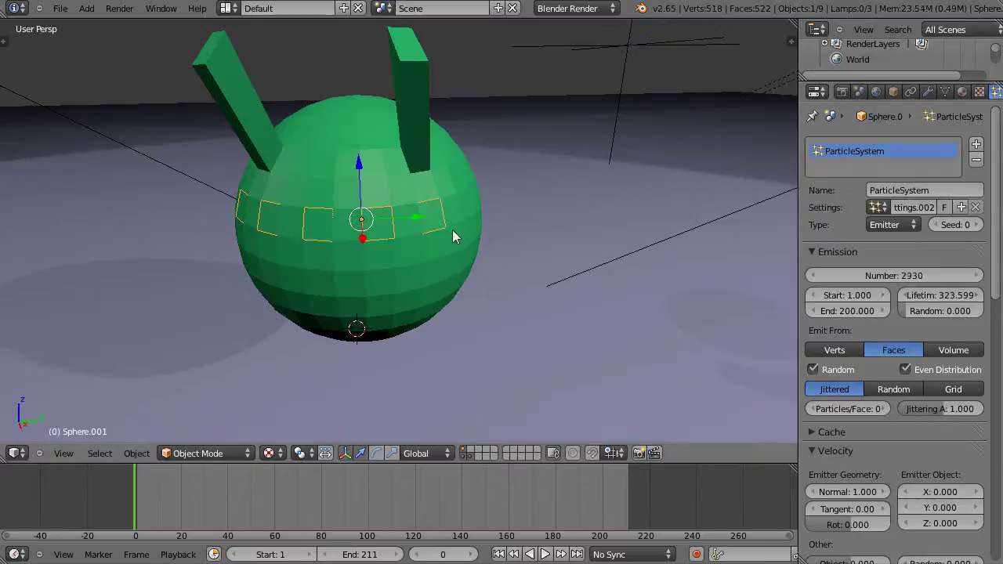
# - Play the animation, set the band's Normal velocity to 3.965, and select the sphere
pyautogui.scroll(3, 424, 231)
pyautogui.hotkey('alt', 'a')
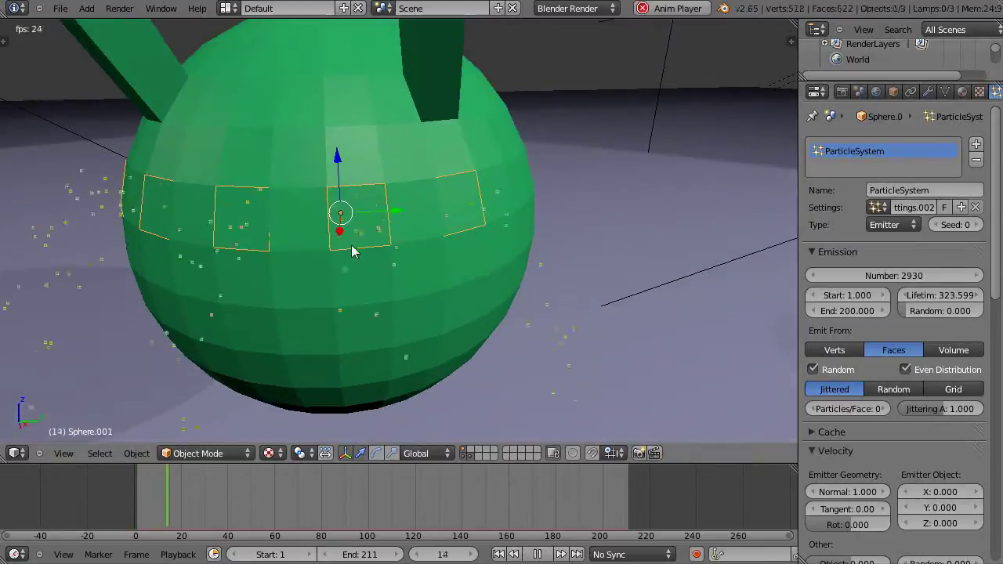
pyautogui.scroll(-3, 349, 248)
pyautogui.moveTo(358, 249); pyautogui.dragTo(478, 261, button='middle')
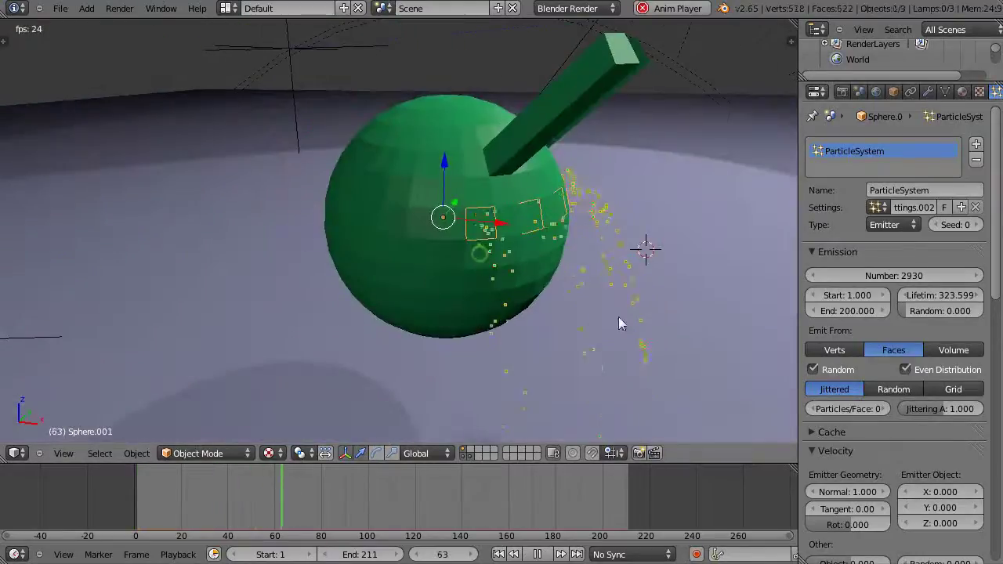
pyautogui.moveTo(826, 492); pyautogui.dragTo(933, 496)
pyautogui.scroll(-3, 441, 303)
pyautogui.moveTo(441, 299); pyautogui.dragTo(378, 290, button='middle')
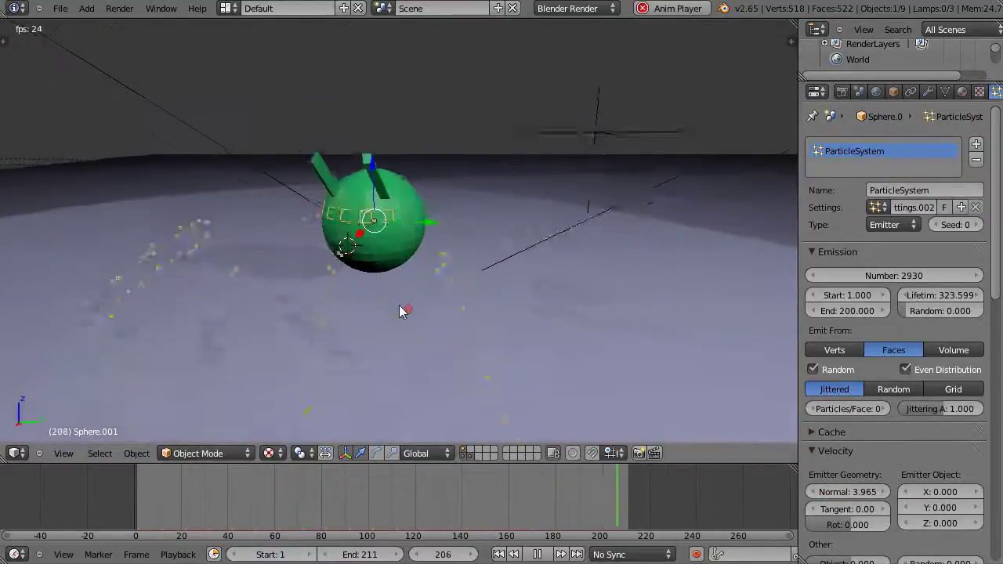
pyautogui.scroll(3, 403, 308)
pyautogui.scroll(-1, 400, 308)
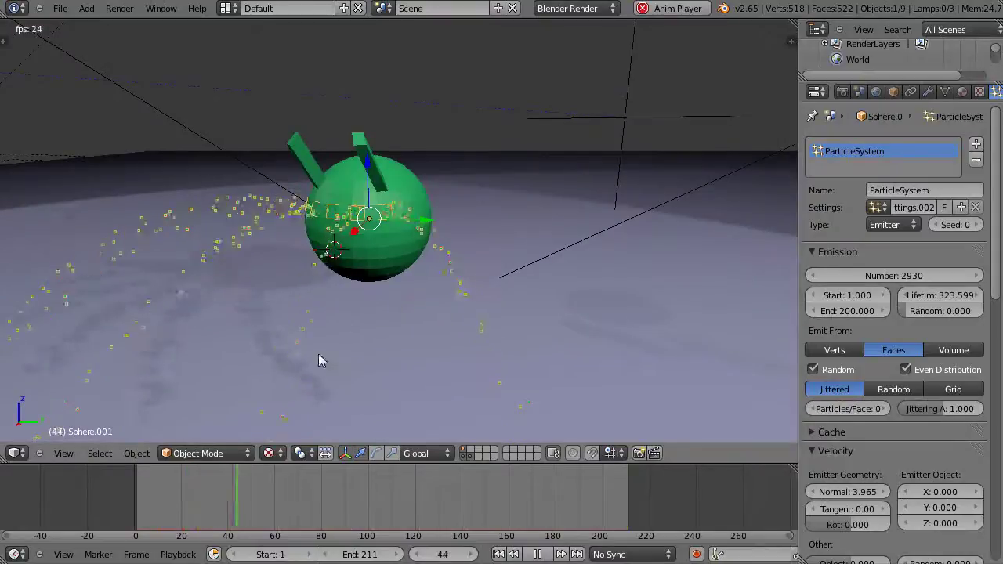
pyautogui.scroll(1, 356, 219)
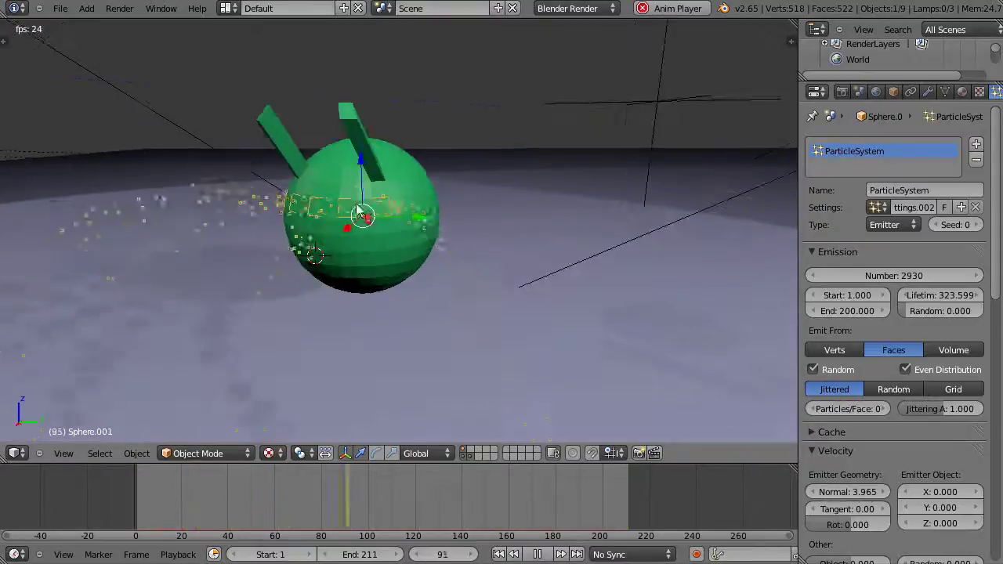
pyautogui.rightClick(347, 168)
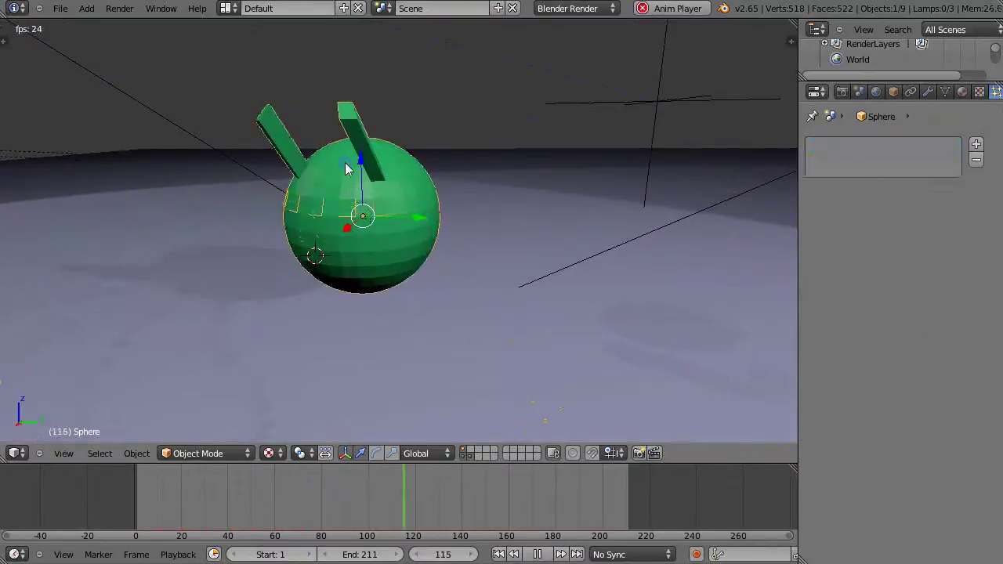
# - Stop playback at frame 1 and insert a Rotation keyframe on the sphere
pyautogui.click(137, 485)
pyautogui.press('Escape')
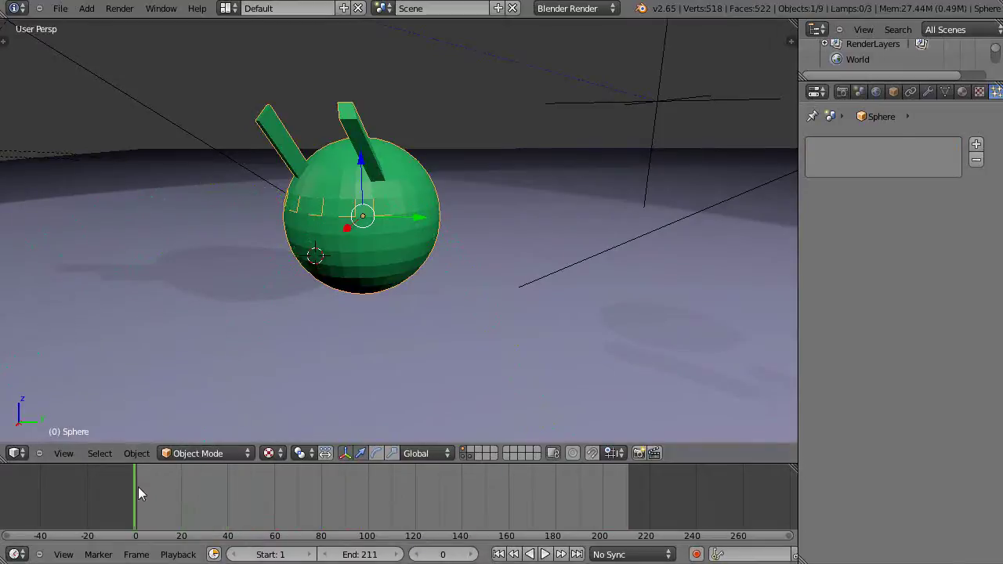
pyautogui.press('i')
pyautogui.click(207, 304)
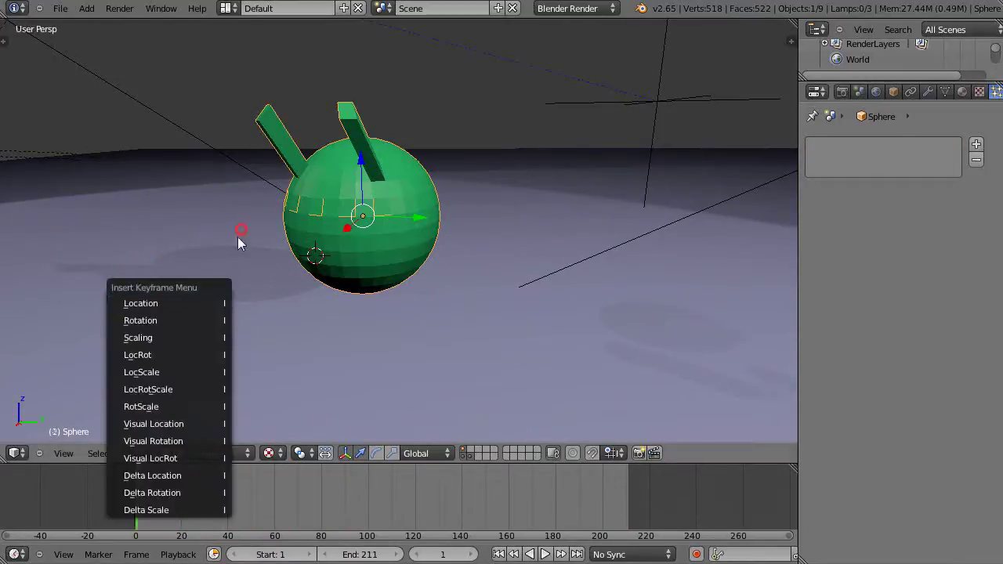
pyautogui.click(161, 321)
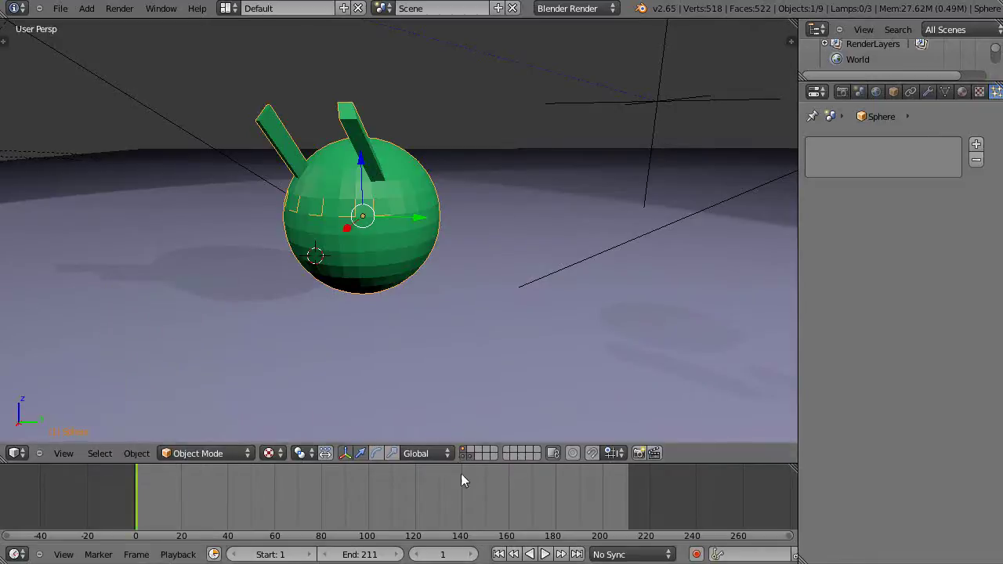
# - At frame 189, rotate the sphere about Z, keyframe LocRot, and play the animation
pyautogui.click(577, 489)
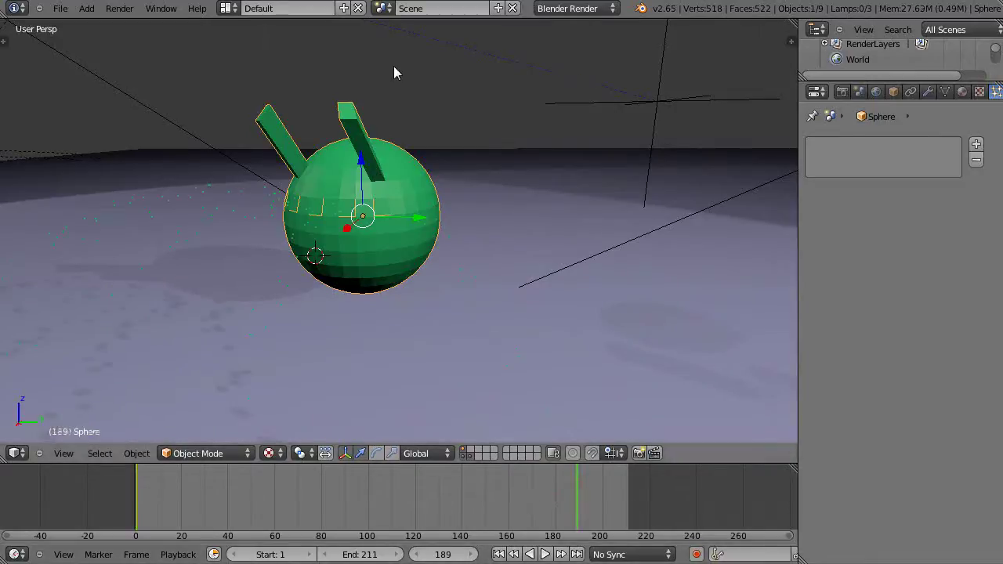
pyautogui.press('r')
pyautogui.press('z')
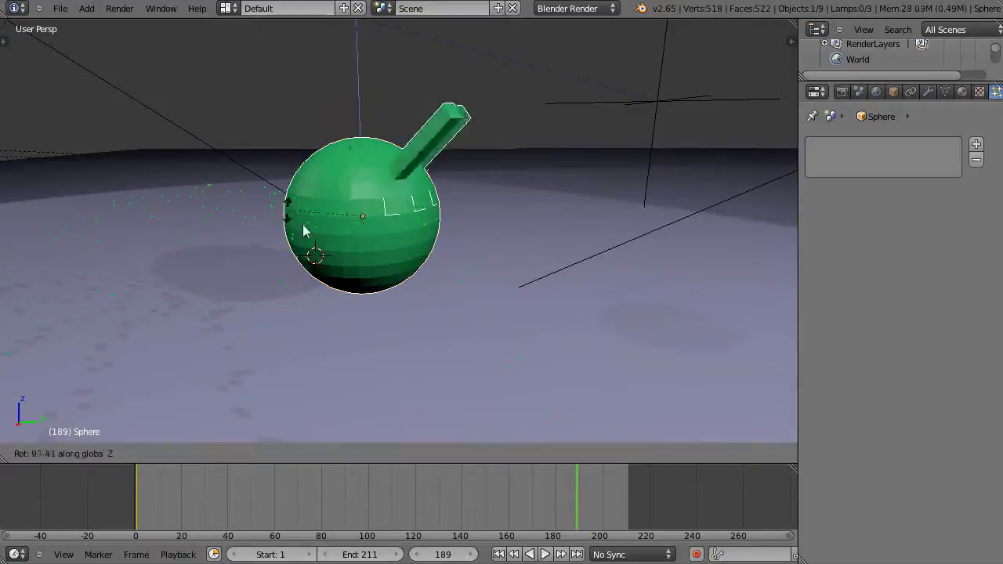
pyautogui.rightClick(160, 244)
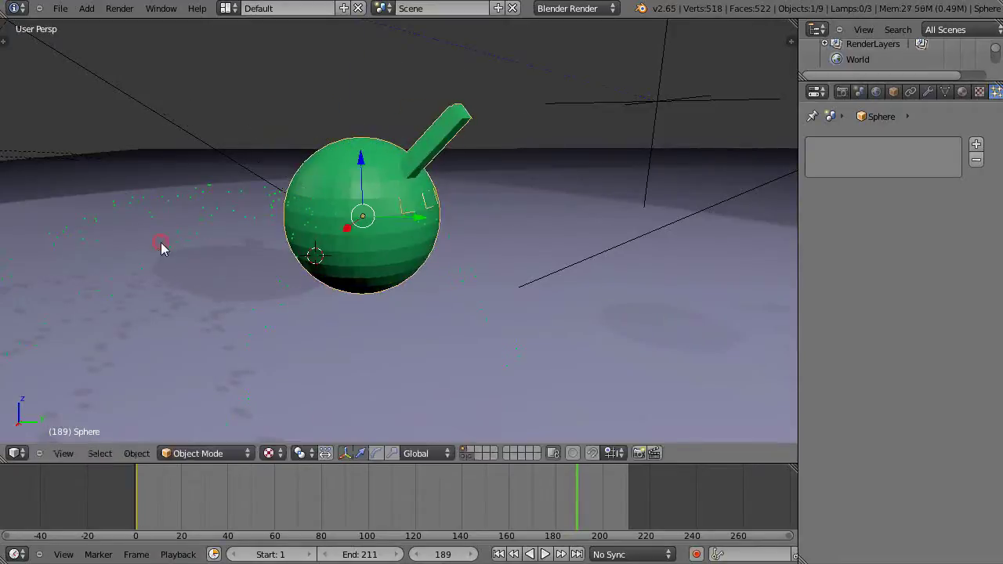
pyautogui.press('i')
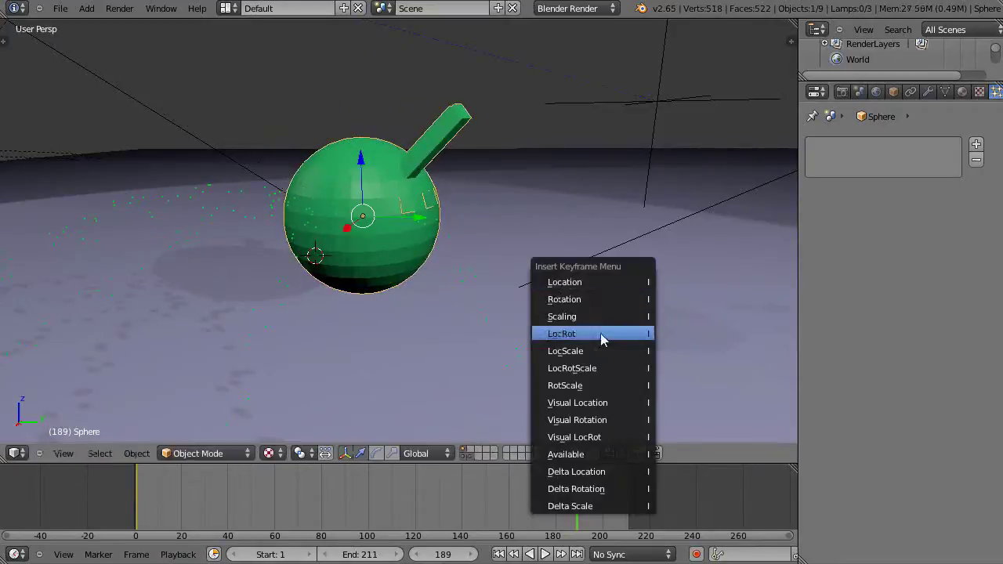
pyautogui.click(580, 281)
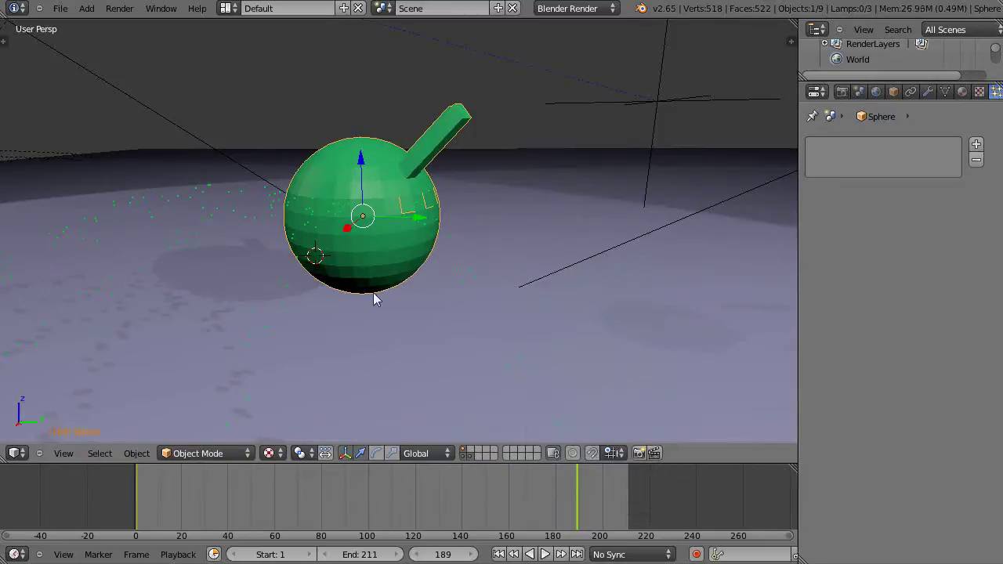
pyautogui.hotkey('alt', 'a')
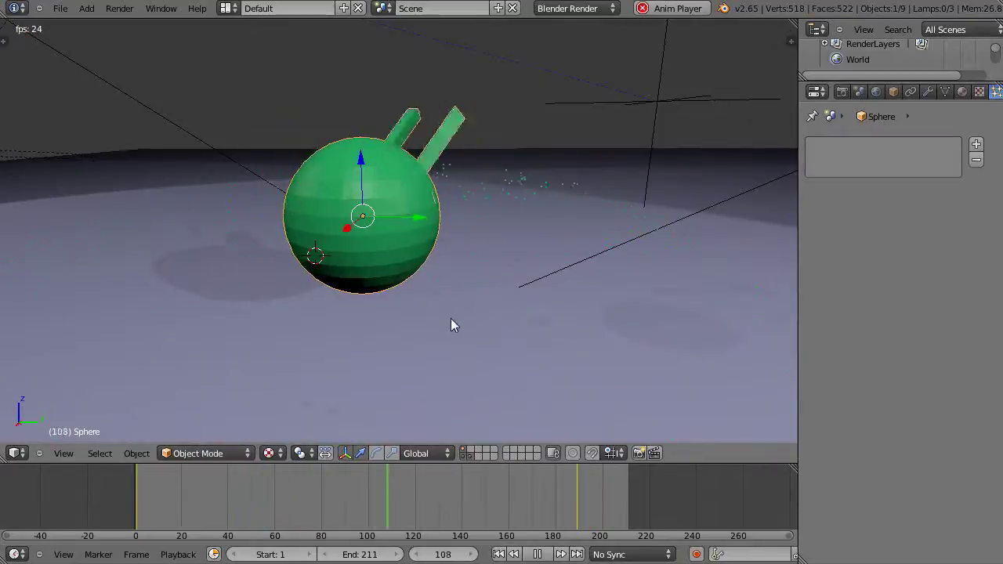
pyautogui.scroll(5, 455, 310)
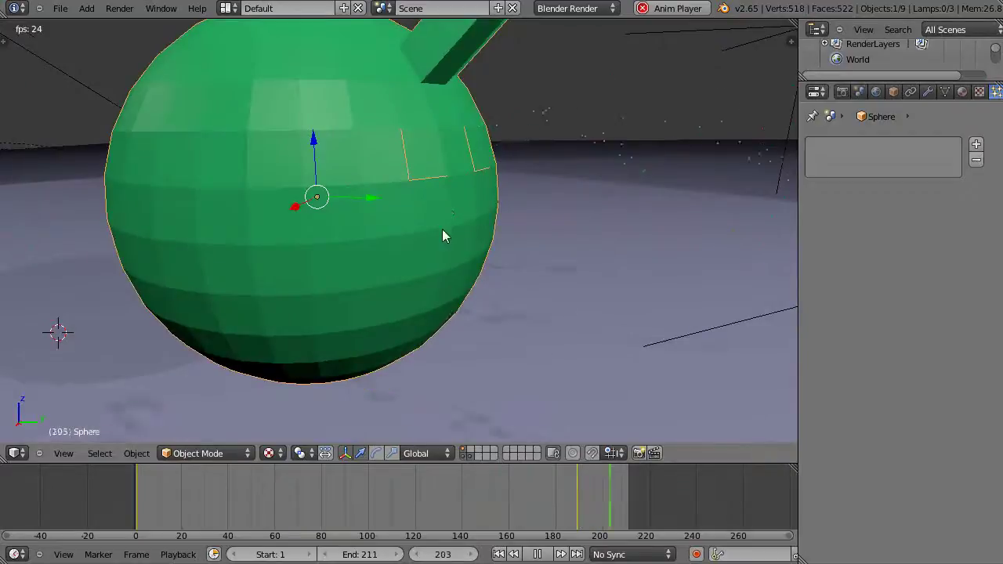
pyautogui.scroll(-6, 439, 227)
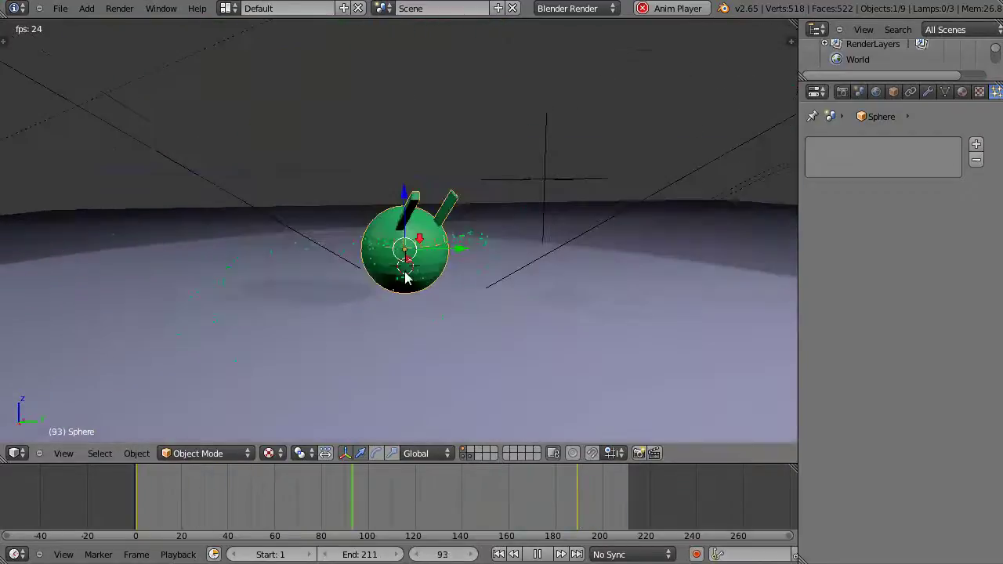